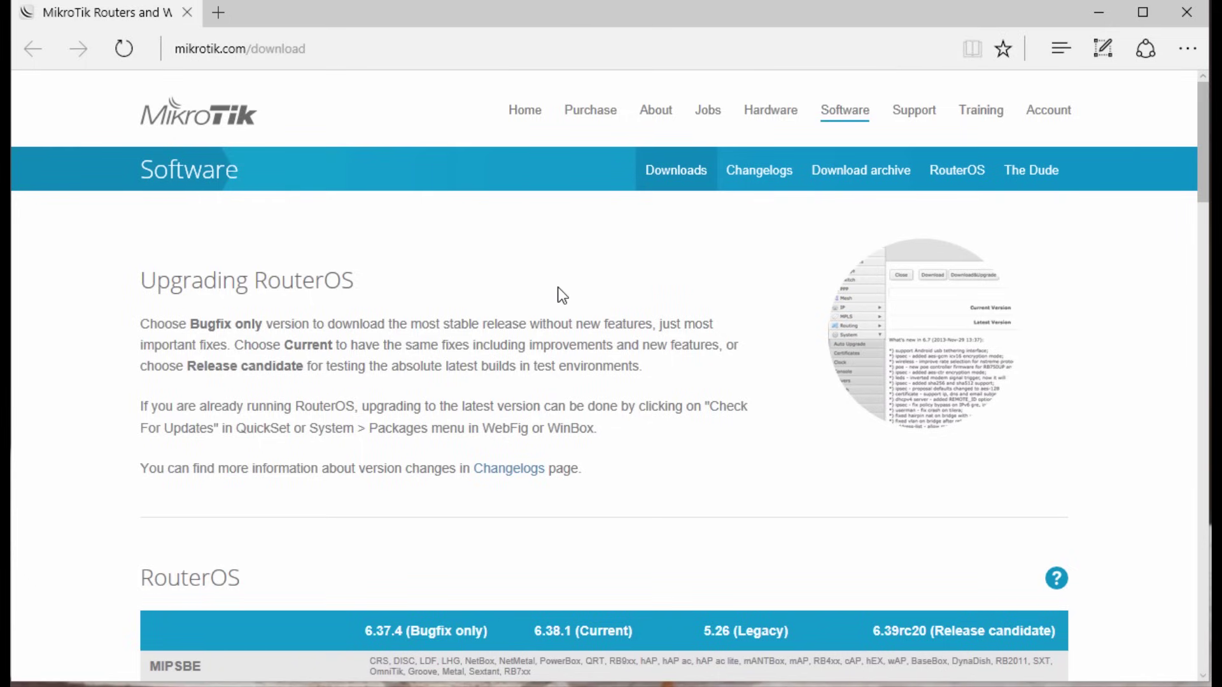
Step: Download winbox.exe from the 'Winbox version 3.10' link under Useful tools and utilities
{"action": "scroll", "coordinate": [545, 305], "scroll_direction": "down", "scroll_amount": 20}
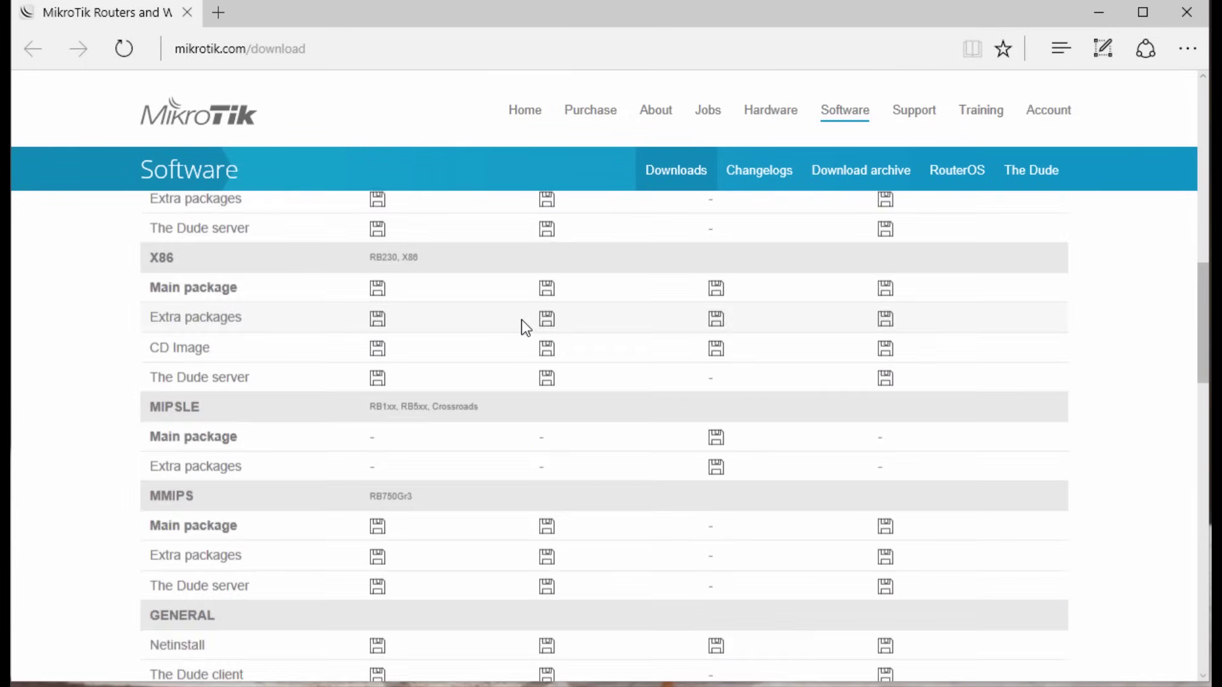
{"action": "scroll", "coordinate": [507, 338], "scroll_direction": "up", "scroll_amount": 6}
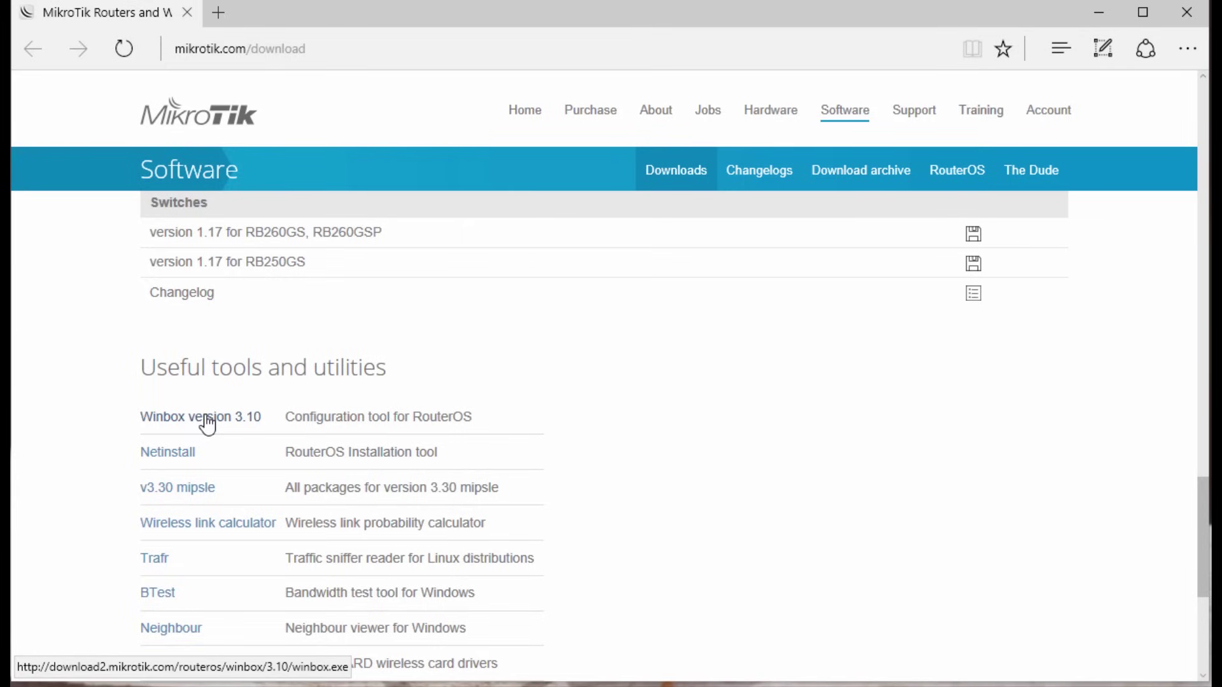
{"action": "left_click", "coordinate": [212, 416]}
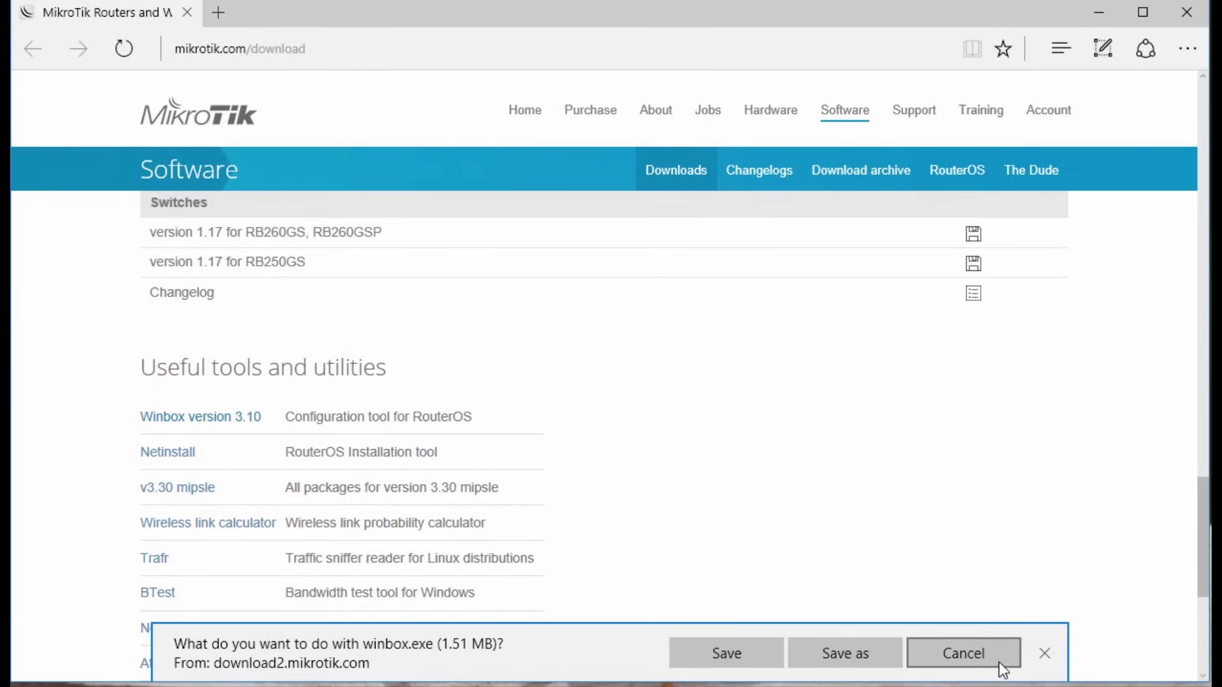
Step: Dismiss the download prompt, refresh Neighbors and connect to 192.168.88.1 as admin
{"action": "left_click", "coordinate": [1045, 654]}
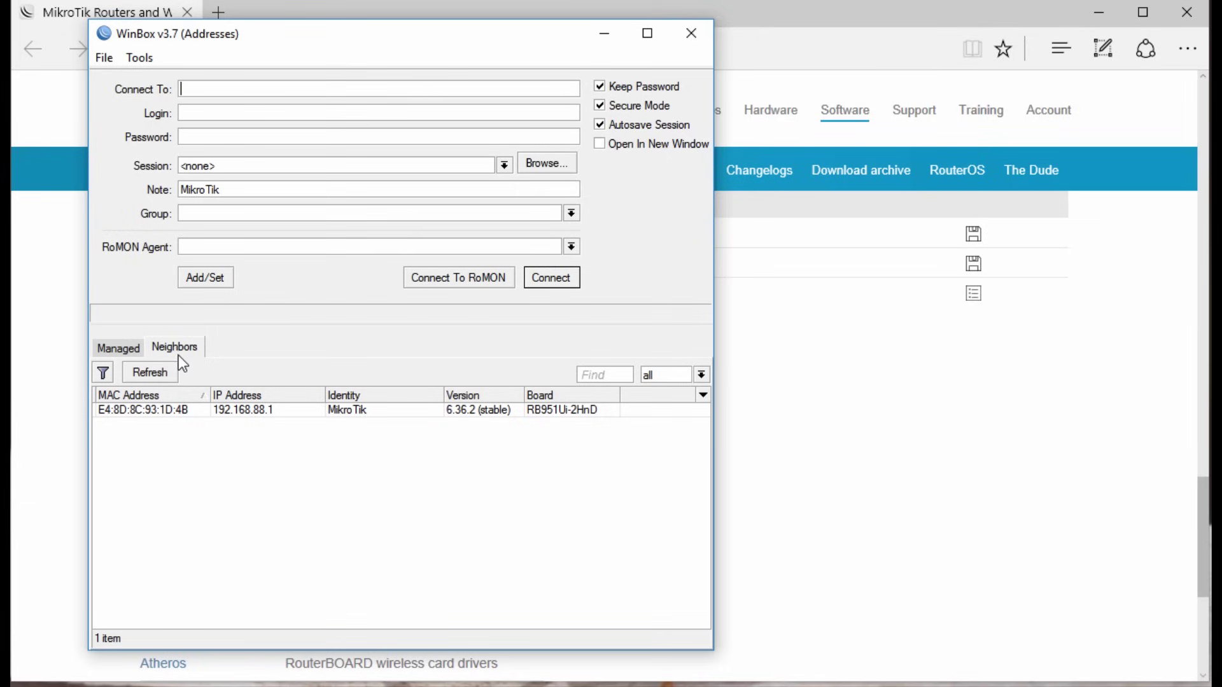
{"action": "left_click", "coordinate": [148, 374]}
{"action": "left_click", "coordinate": [134, 414]}
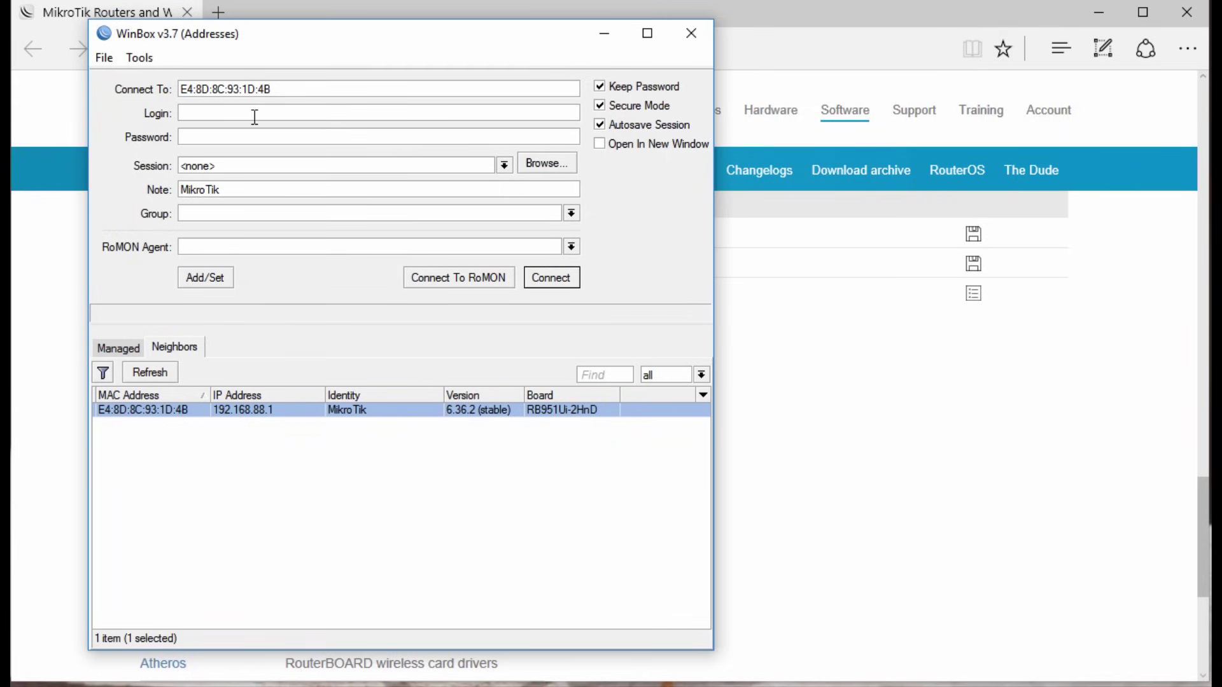
{"action": "type", "text": "admin"}
{"action": "left_click", "coordinate": [553, 280]}
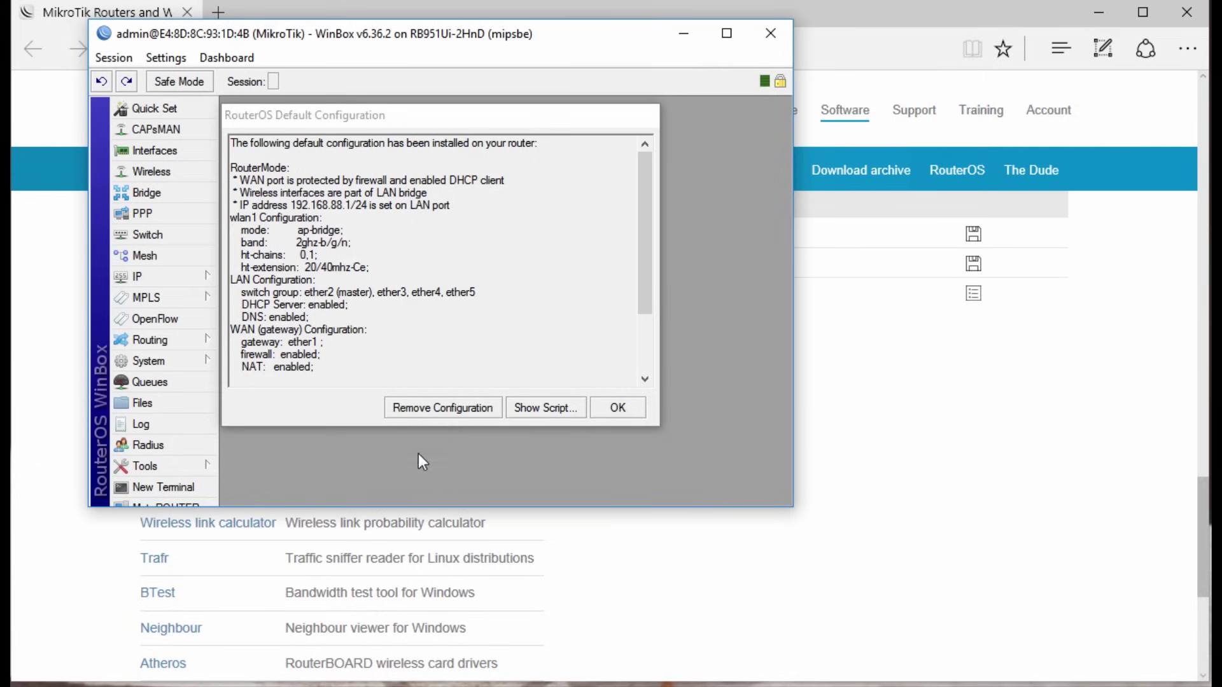
Step: Remove the default configuration, enlarge the reconnected WinBox window and minimize Edge
{"action": "left_click", "coordinate": [423, 409]}
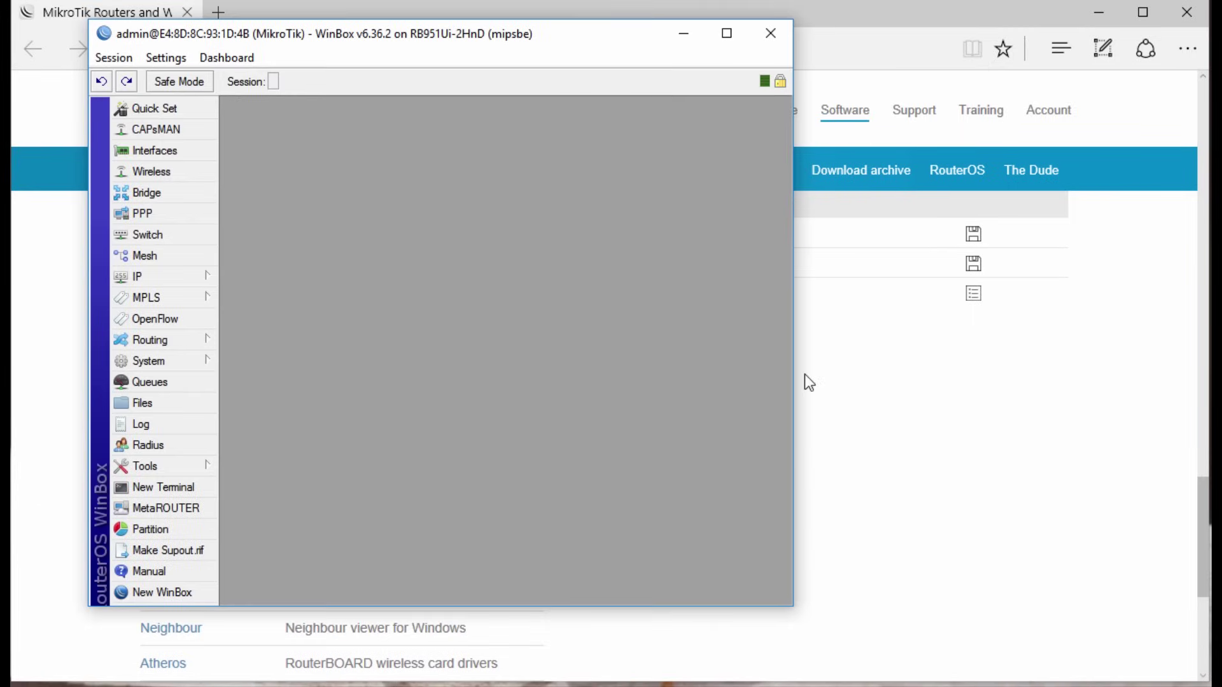
{"action": "left_click_drag", "start_coordinate": [794, 377], "coordinate": [1175, 381]}
{"action": "left_click_drag", "start_coordinate": [83, 337], "coordinate": [40, 344]}
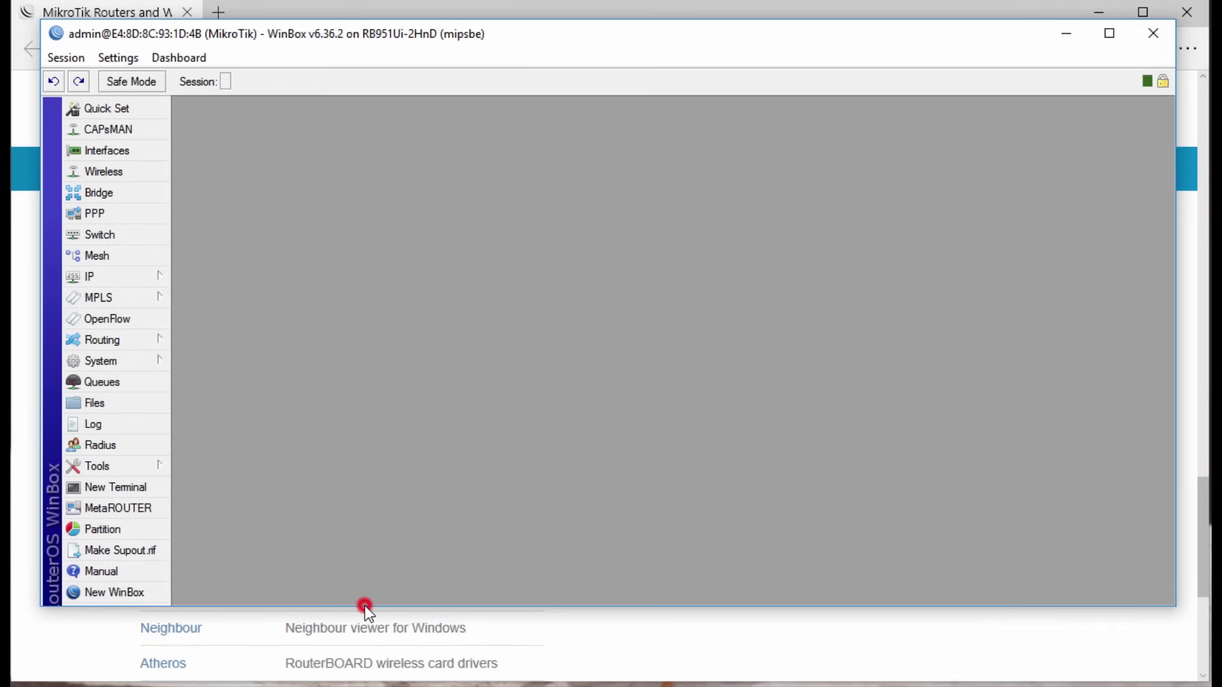
{"action": "left_click_drag", "start_coordinate": [365, 606], "coordinate": [365, 648]}
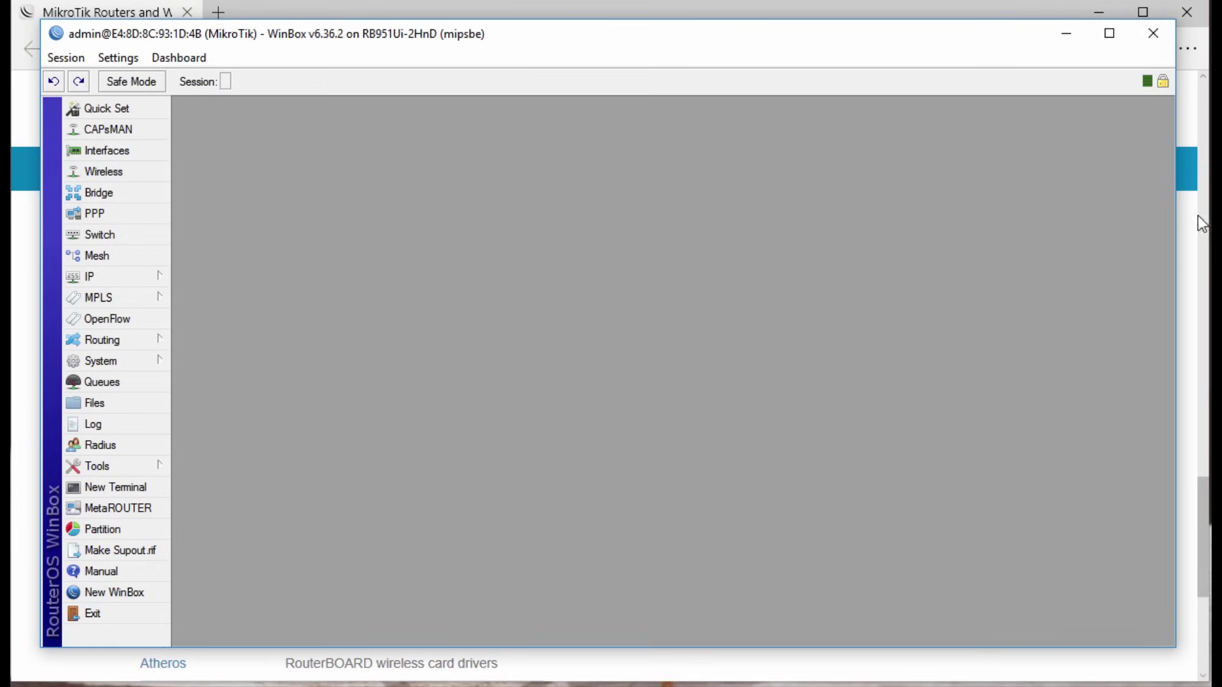
{"action": "left_click", "coordinate": [1100, 19]}
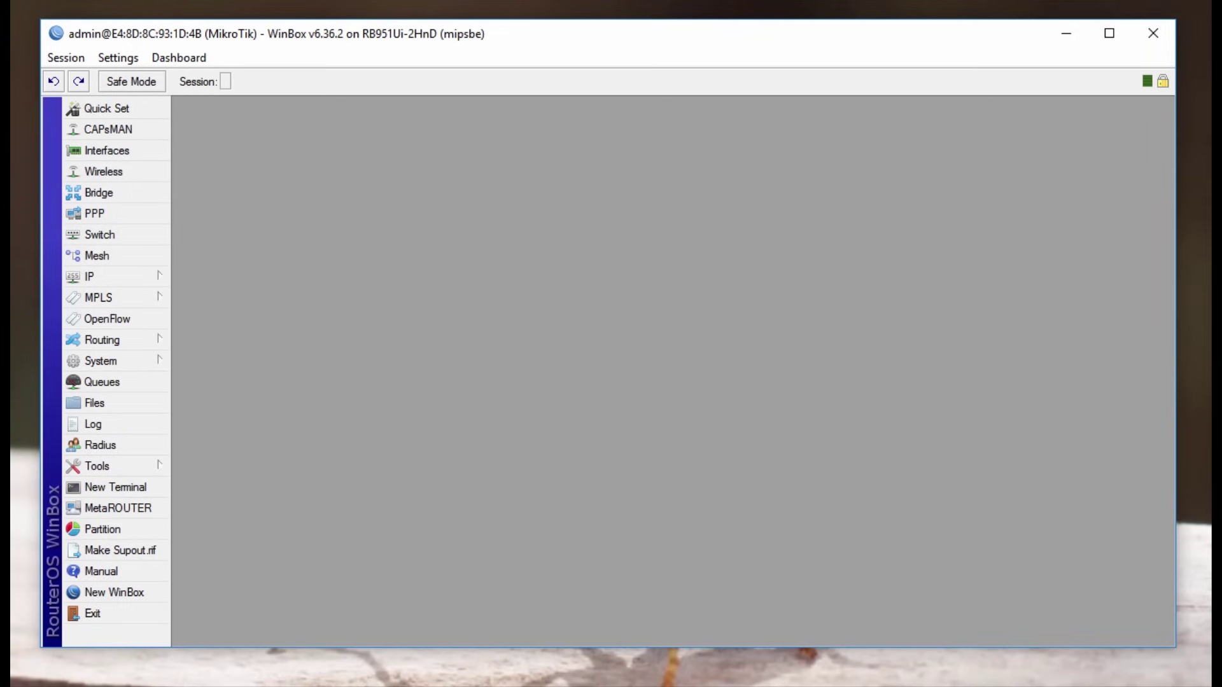
{"action": "left_click", "coordinate": [106, 112]}
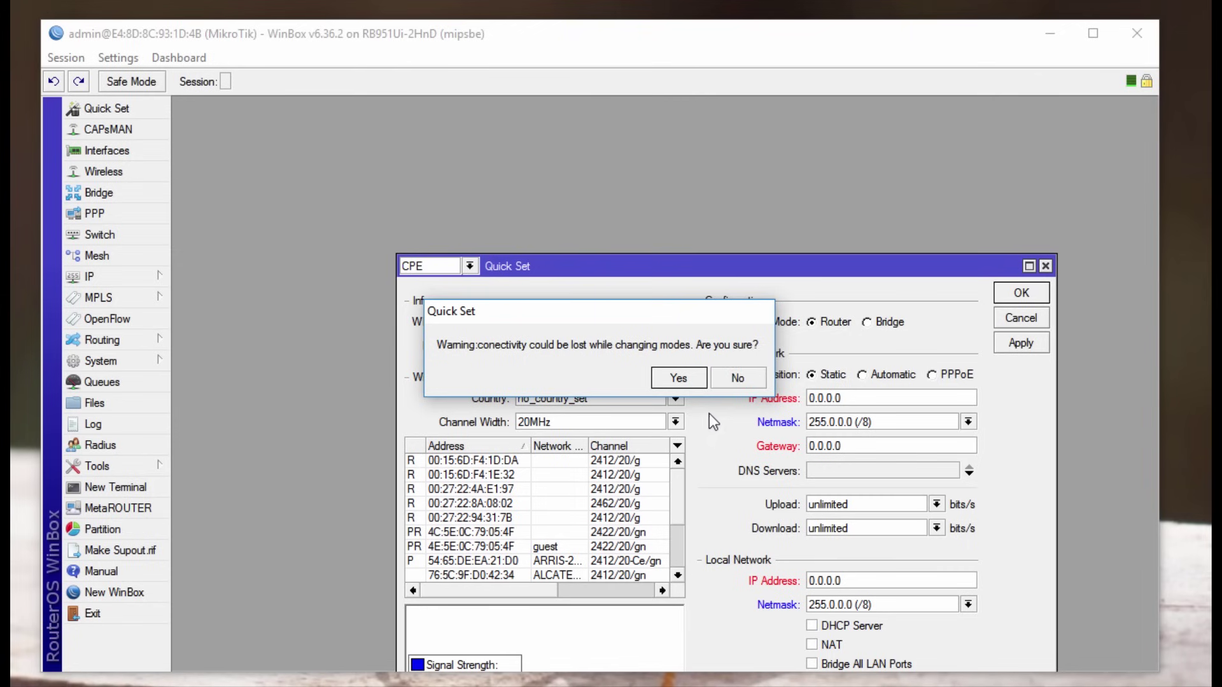
Step: Switch Quick Set from CPE to Home AP mode, confirming both warnings
{"action": "left_click", "coordinate": [684, 380]}
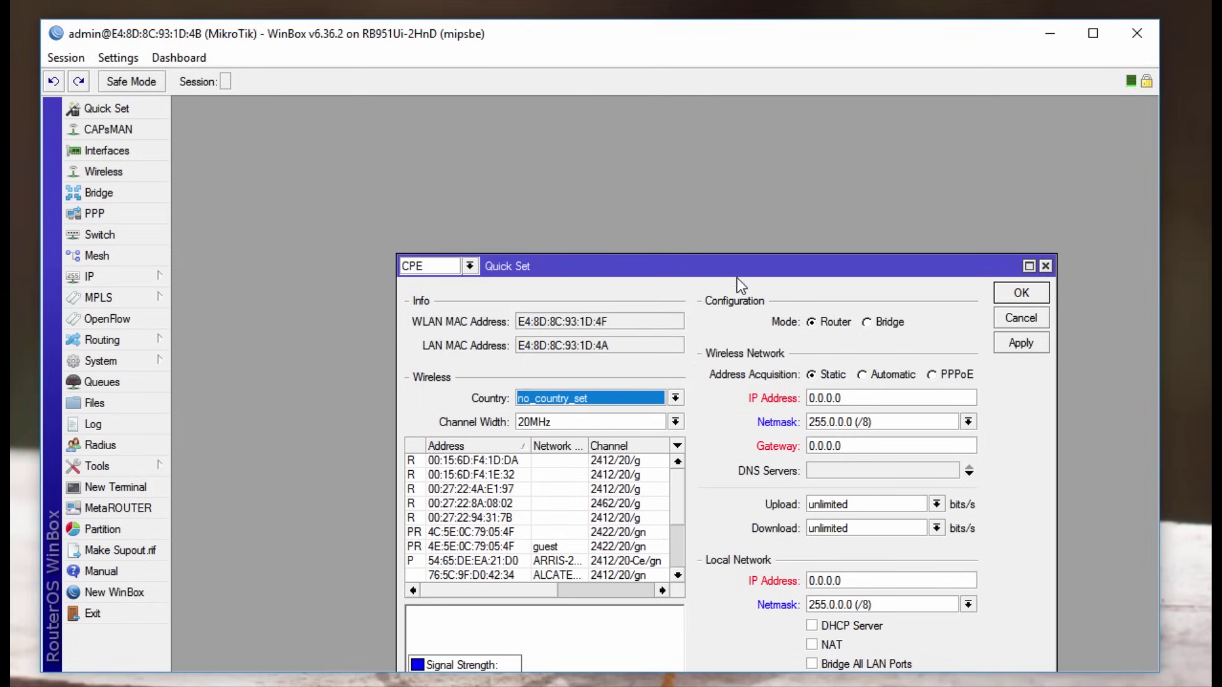
{"action": "left_click_drag", "start_coordinate": [736, 268], "coordinate": [668, 155]}
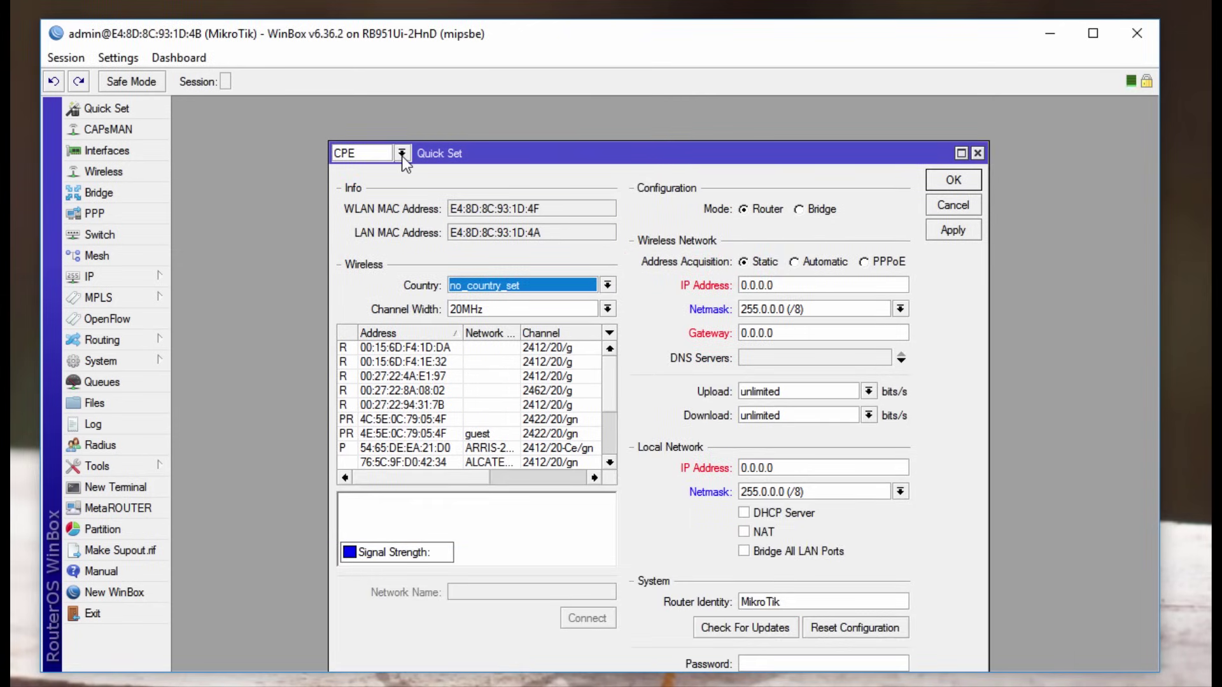
{"action": "left_click", "coordinate": [402, 153]}
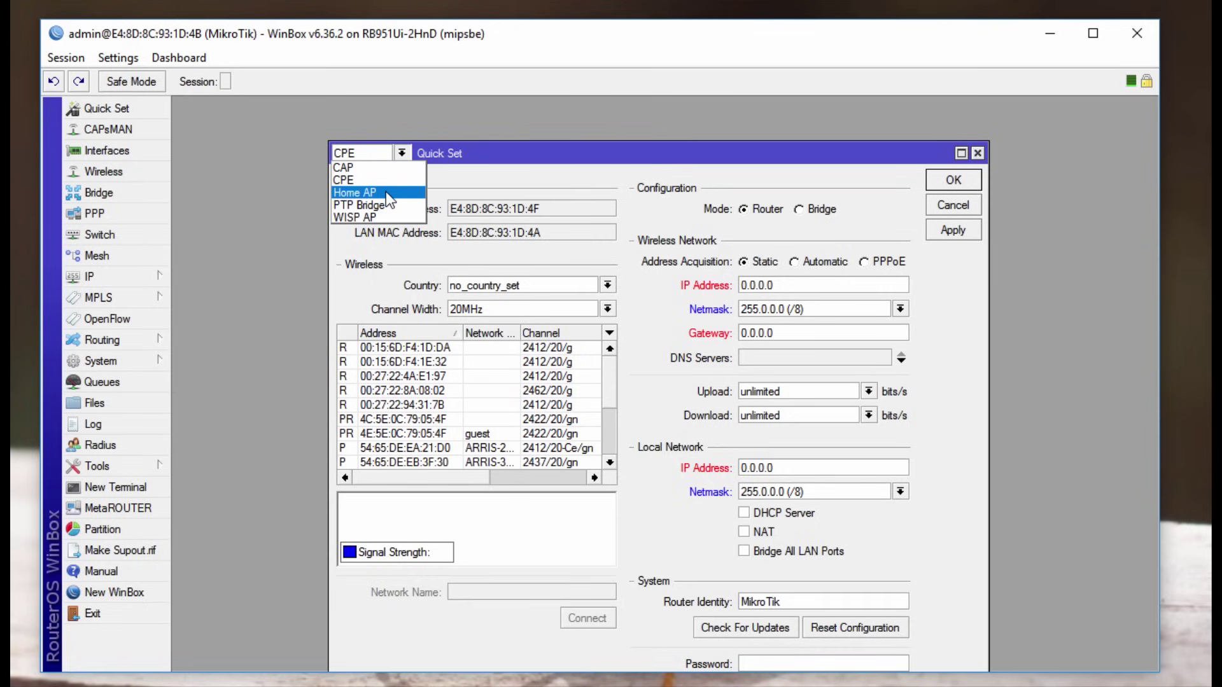
{"action": "left_click", "coordinate": [386, 192]}
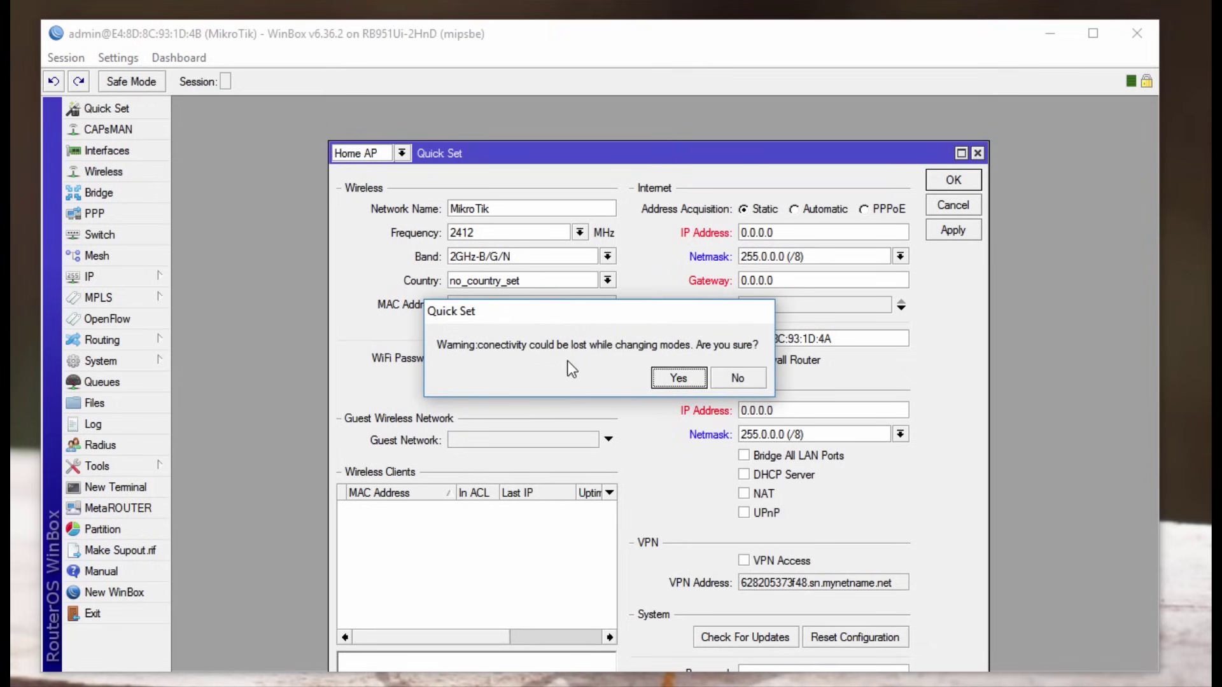
{"action": "left_click", "coordinate": [678, 378]}
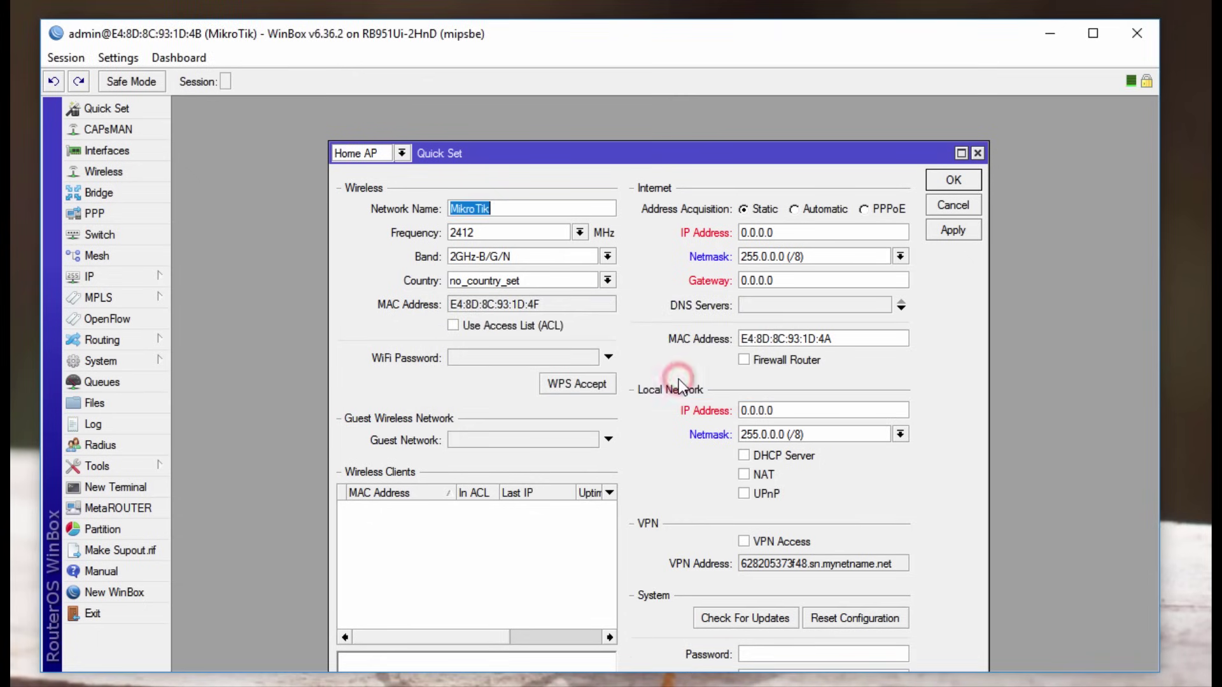
Step: Change the Internet address acquisition from Static to Automatic
{"action": "left_click", "coordinate": [705, 153]}
{"action": "left_click_drag", "start_coordinate": [705, 154], "coordinate": [677, 135]}
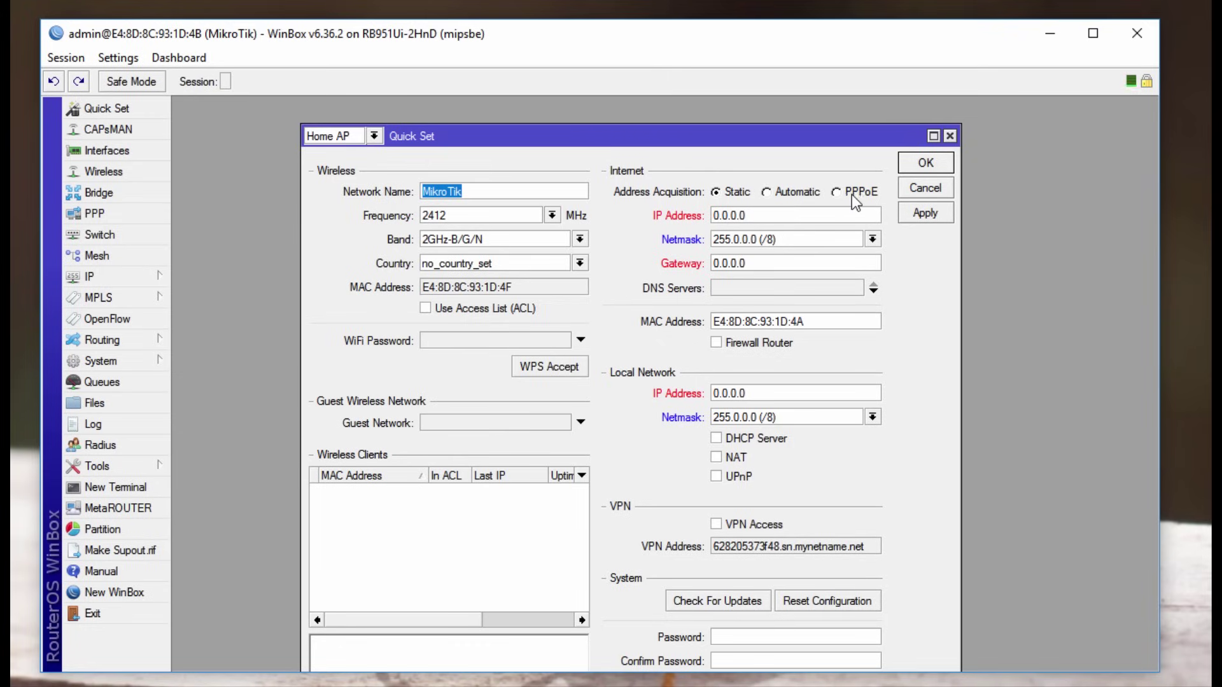
{"action": "left_click", "coordinate": [766, 192]}
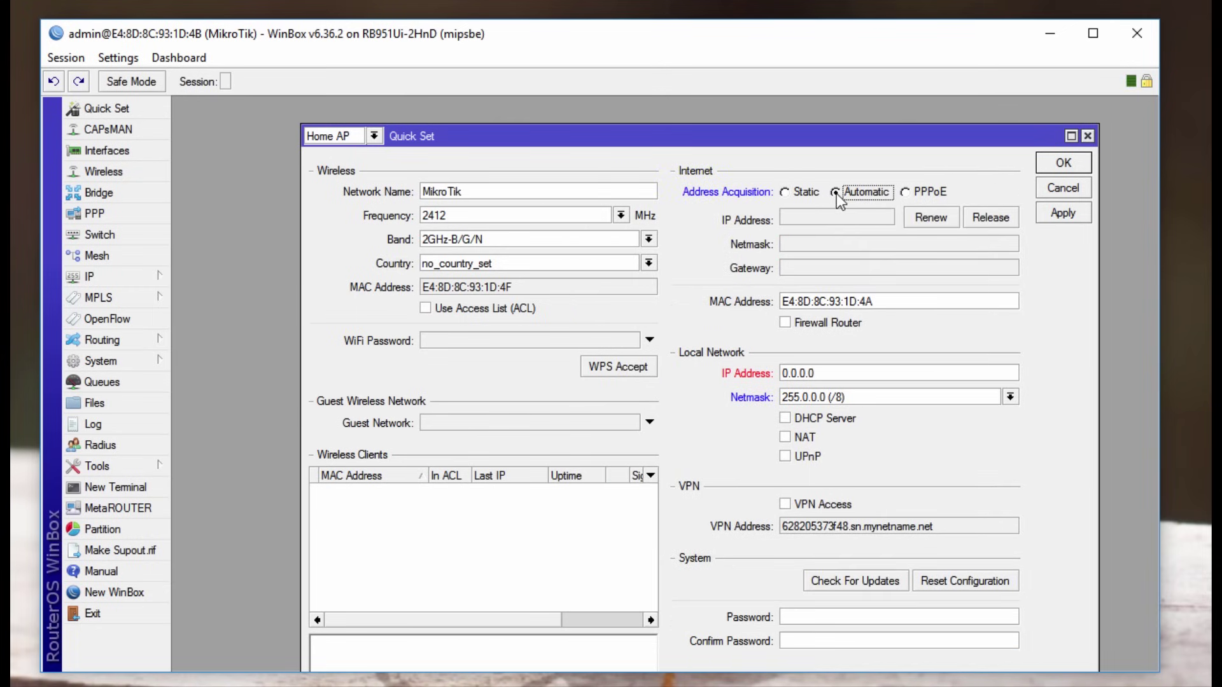
Step: Set the local network address to 192.168.5.1 with netmask 255.255.255.0 (/24)
{"action": "left_click_drag", "start_coordinate": [800, 135], "coordinate": [775, 124]}
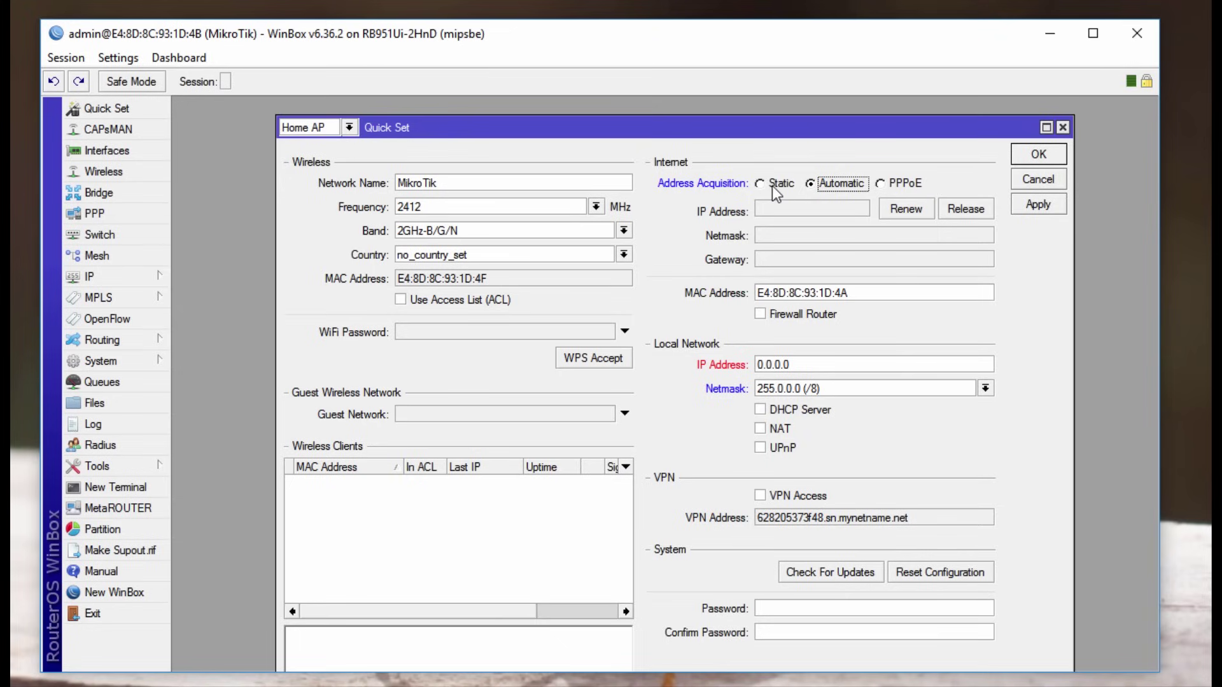
{"action": "double_click", "coordinate": [810, 364]}
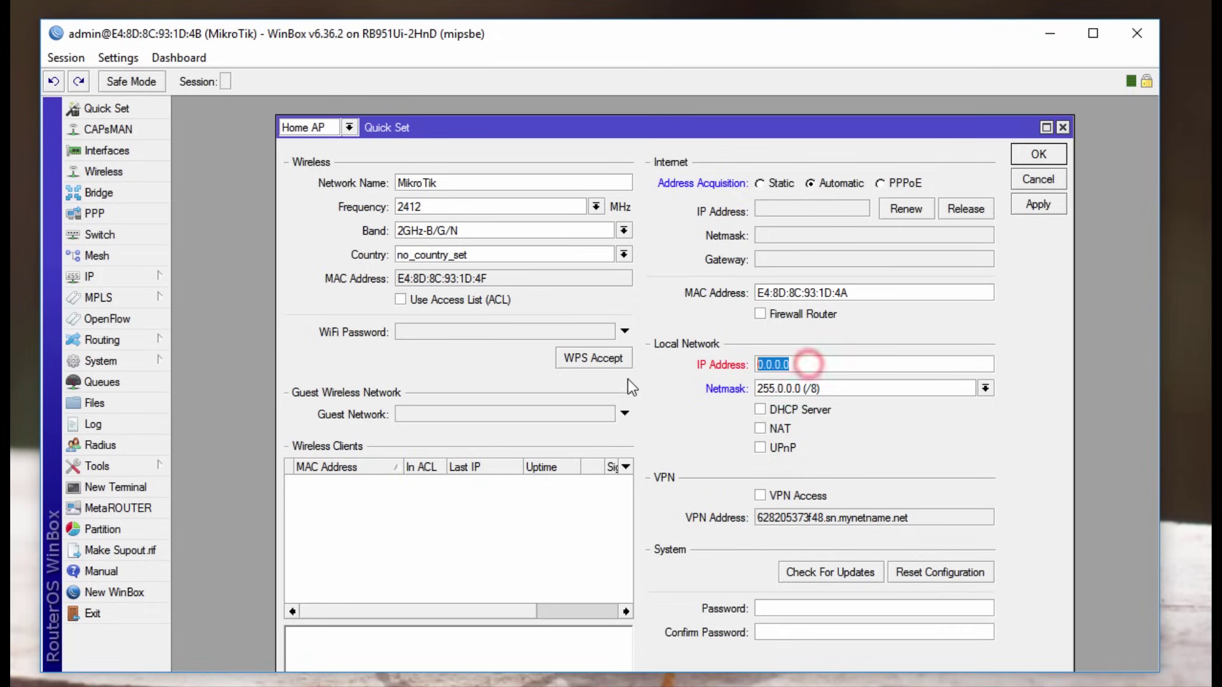
{"action": "type", "text": "192."}
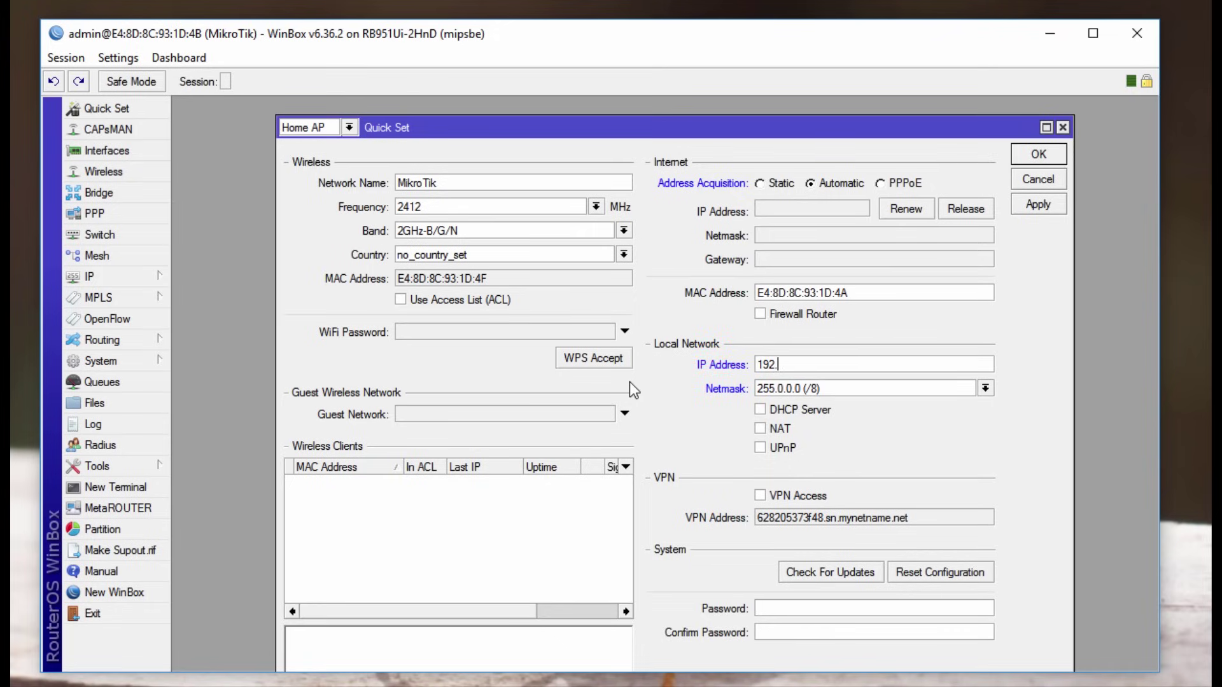
{"action": "type", "text": "168.5.1"}
{"action": "left_click", "coordinate": [812, 366]}
{"action": "left_click", "coordinate": [985, 388]}
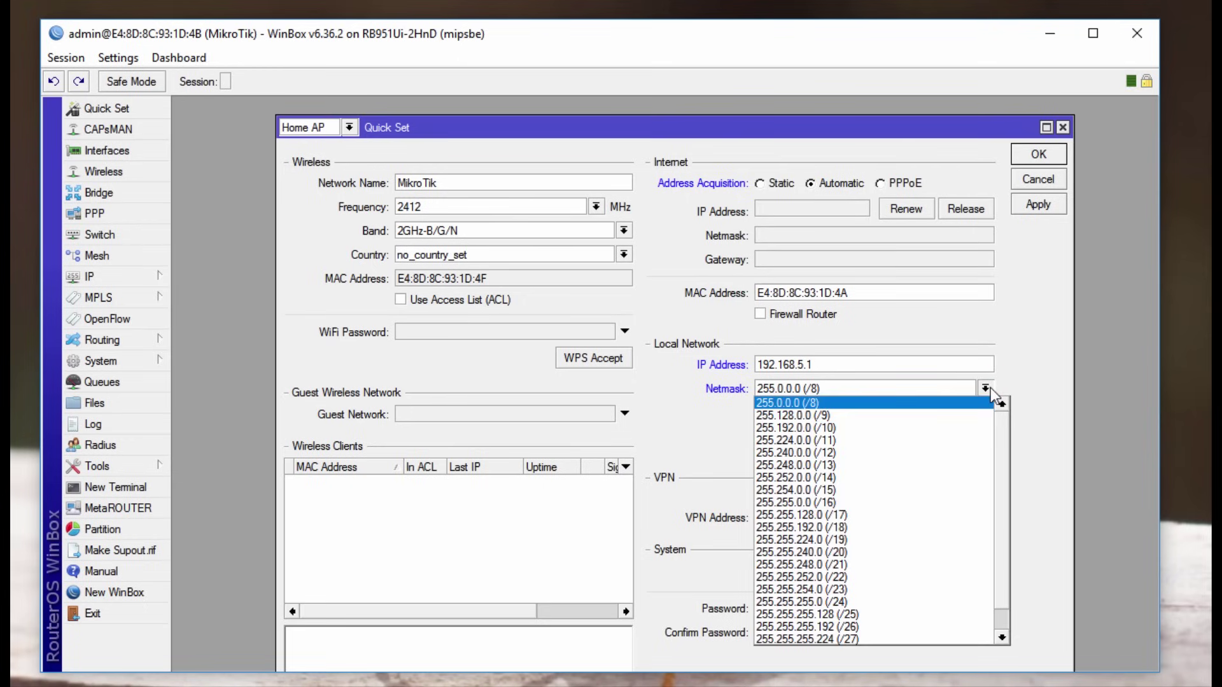
{"action": "left_click", "coordinate": [876, 600]}
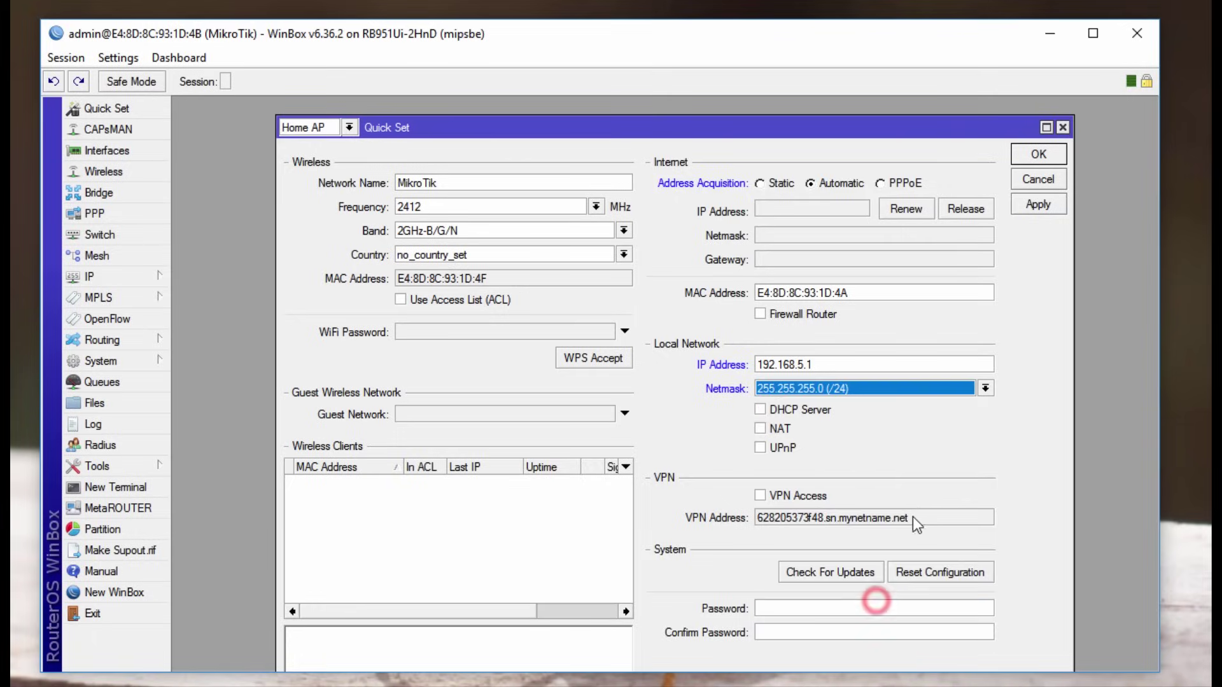
Step: Enable the DHCP server with range 192.168.5.10-192.168.5.254
{"action": "left_click", "coordinate": [761, 411]}
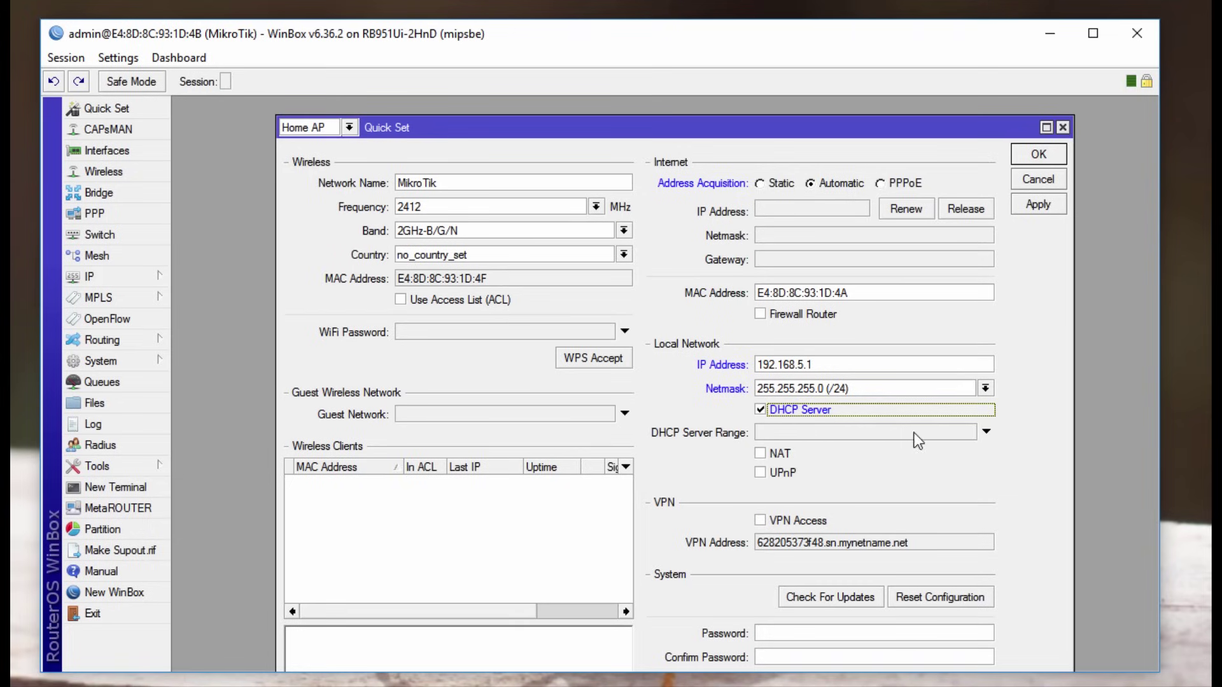
{"action": "left_click", "coordinate": [786, 431]}
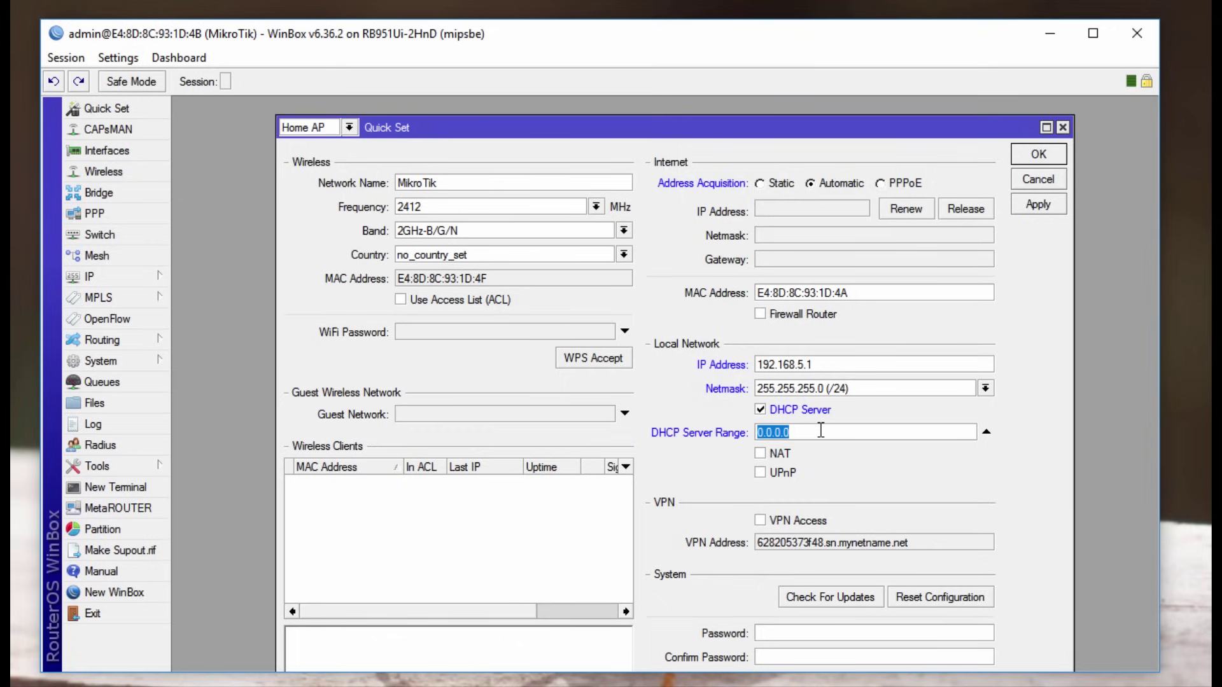
{"action": "type", "text": "192.168."}
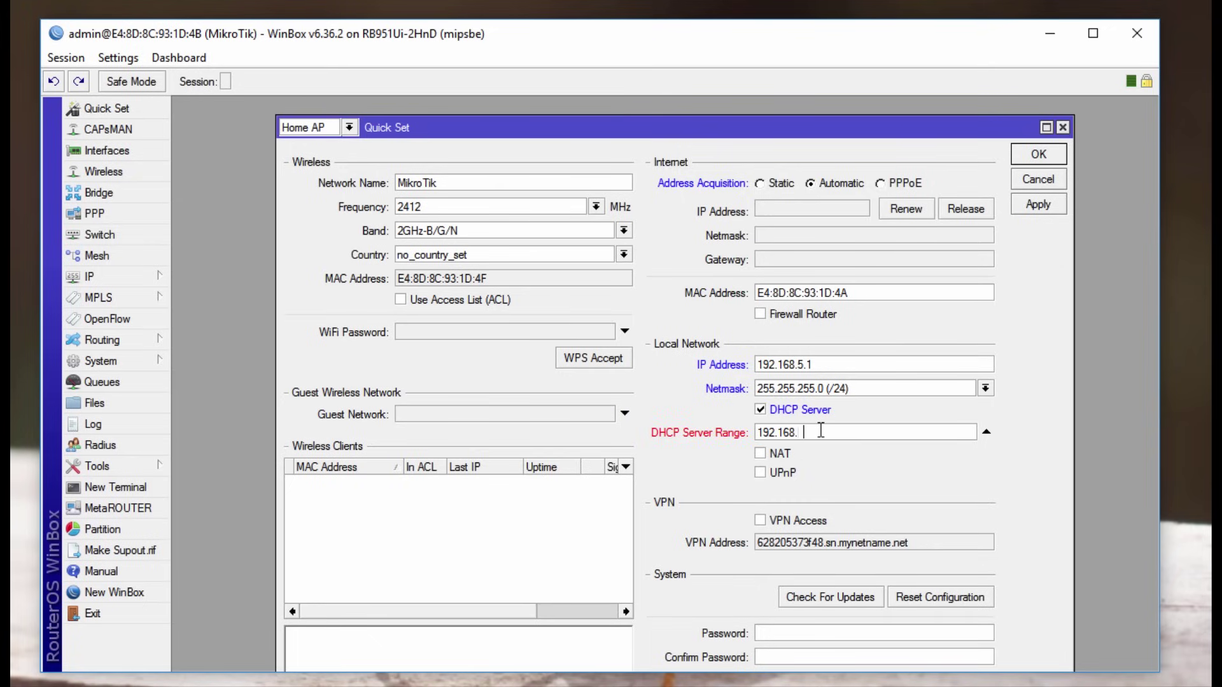
{"action": "type", "text": "5.10-"}
{"action": "type", "text": "192.168.5.2"}
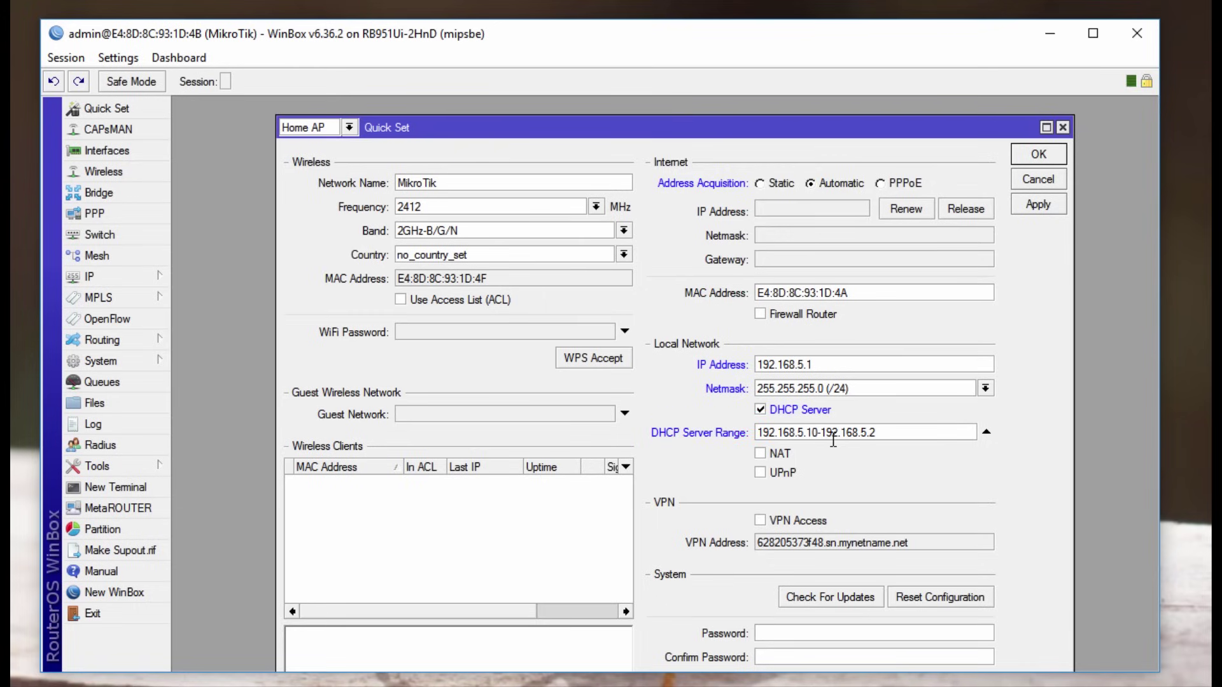
{"action": "type", "text": "54"}
Step: Enable NAT, then apply and close the quick settings
{"action": "left_click", "coordinate": [761, 455]}
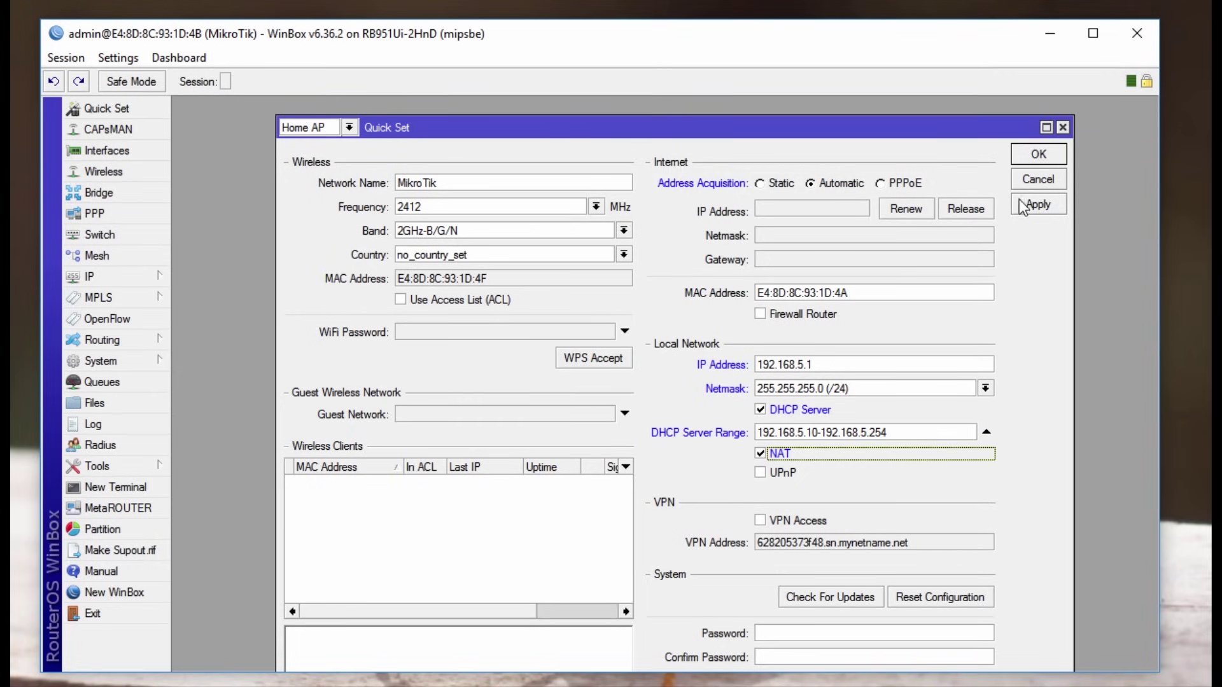
{"action": "left_click", "coordinate": [1037, 205]}
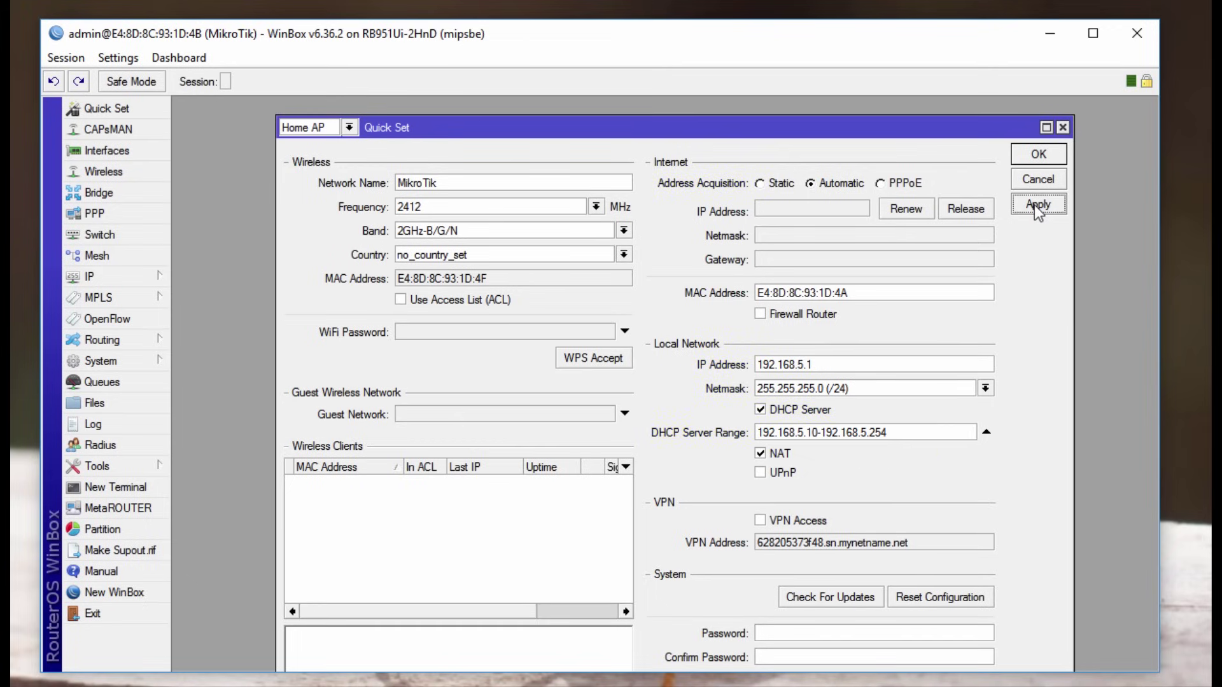
{"action": "left_click", "coordinate": [1027, 155]}
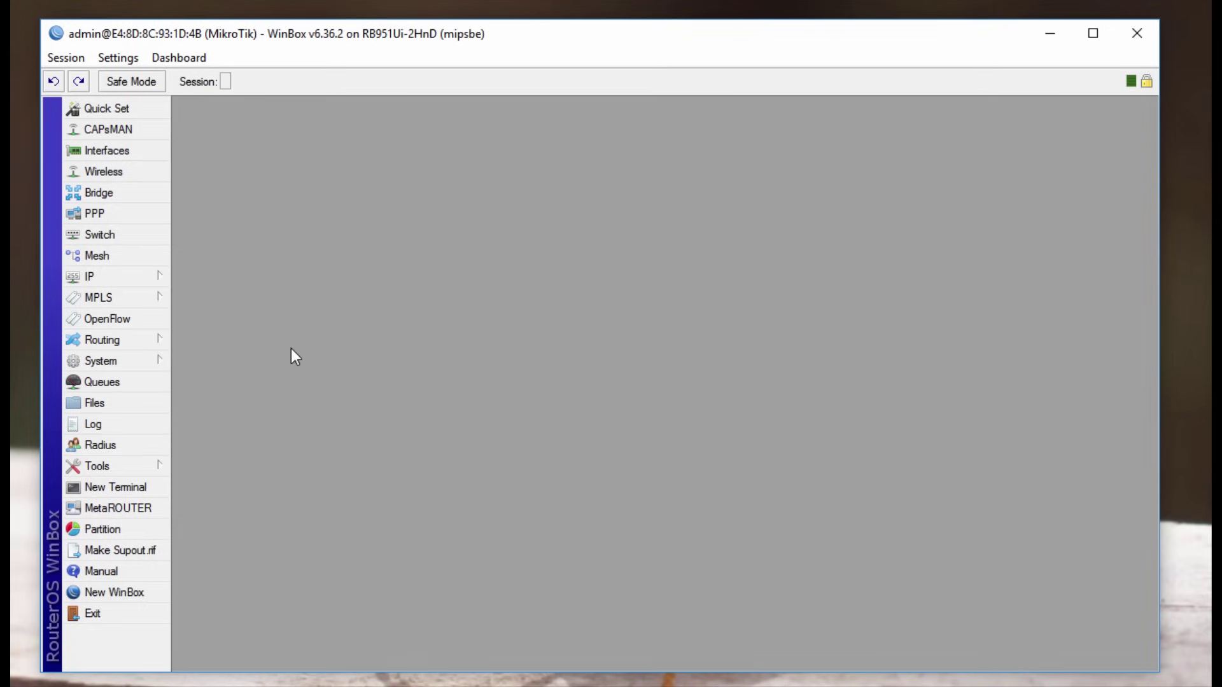
Step: Open wlan1's wireless settings, leaving the mode as ap bridge
{"action": "left_click", "coordinate": [105, 175]}
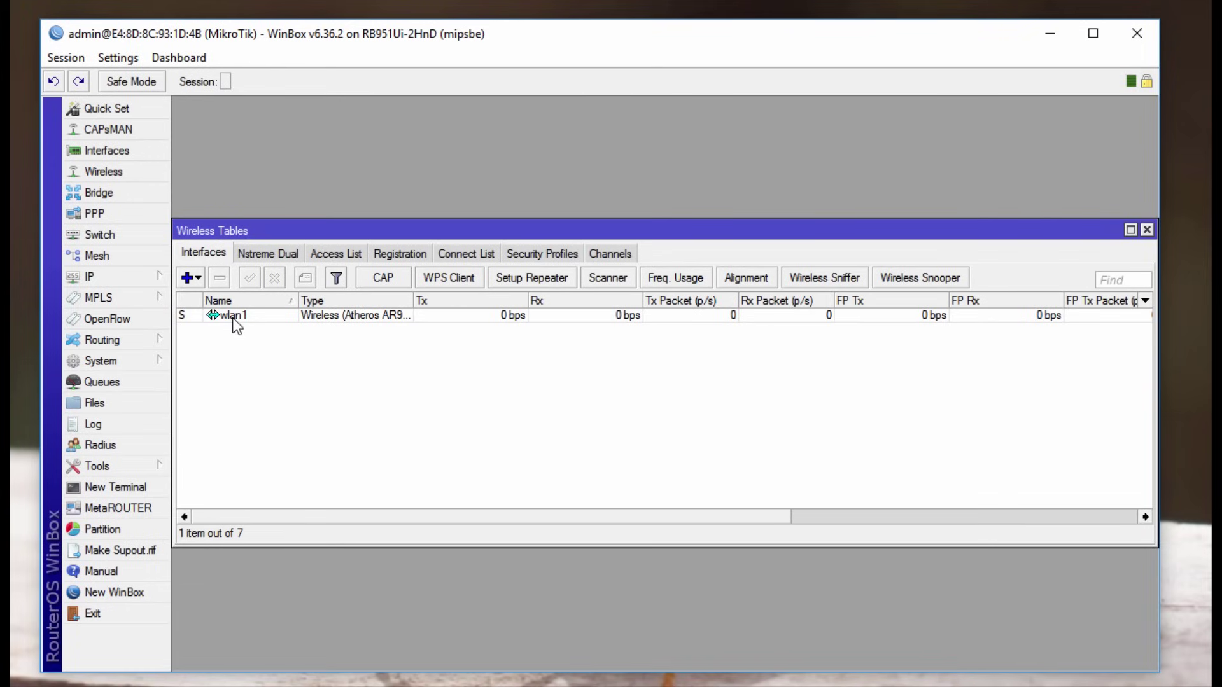
{"action": "double_click", "coordinate": [233, 318]}
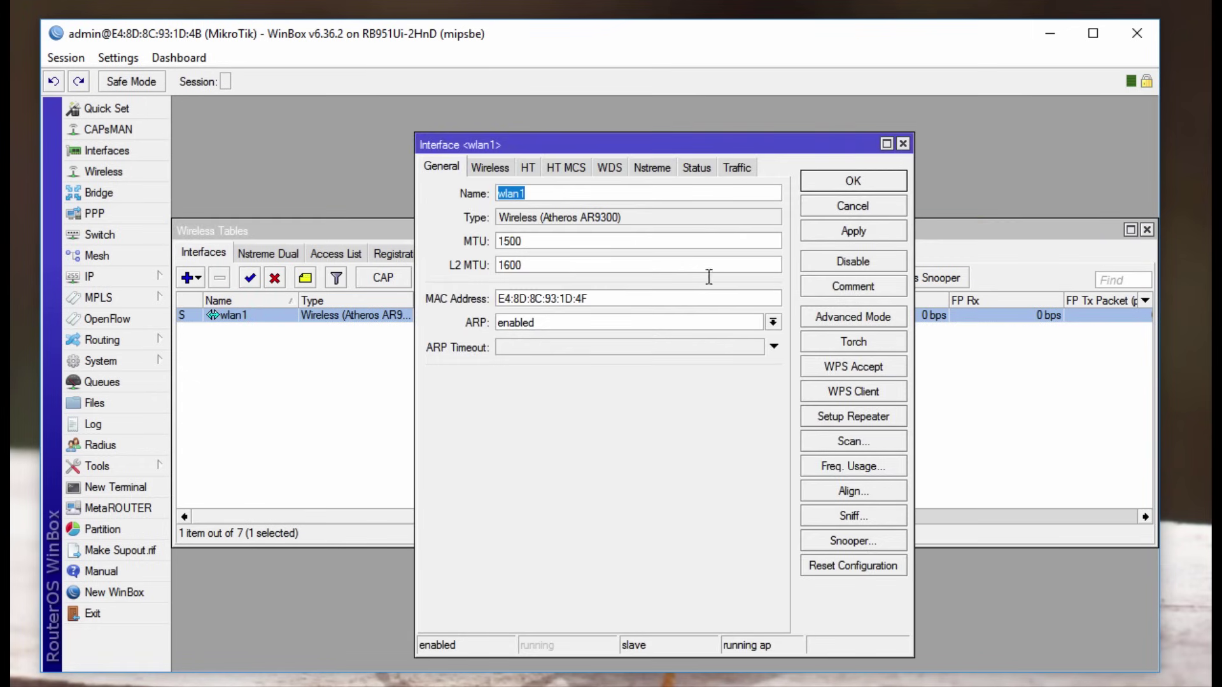
{"action": "left_click", "coordinate": [490, 169]}
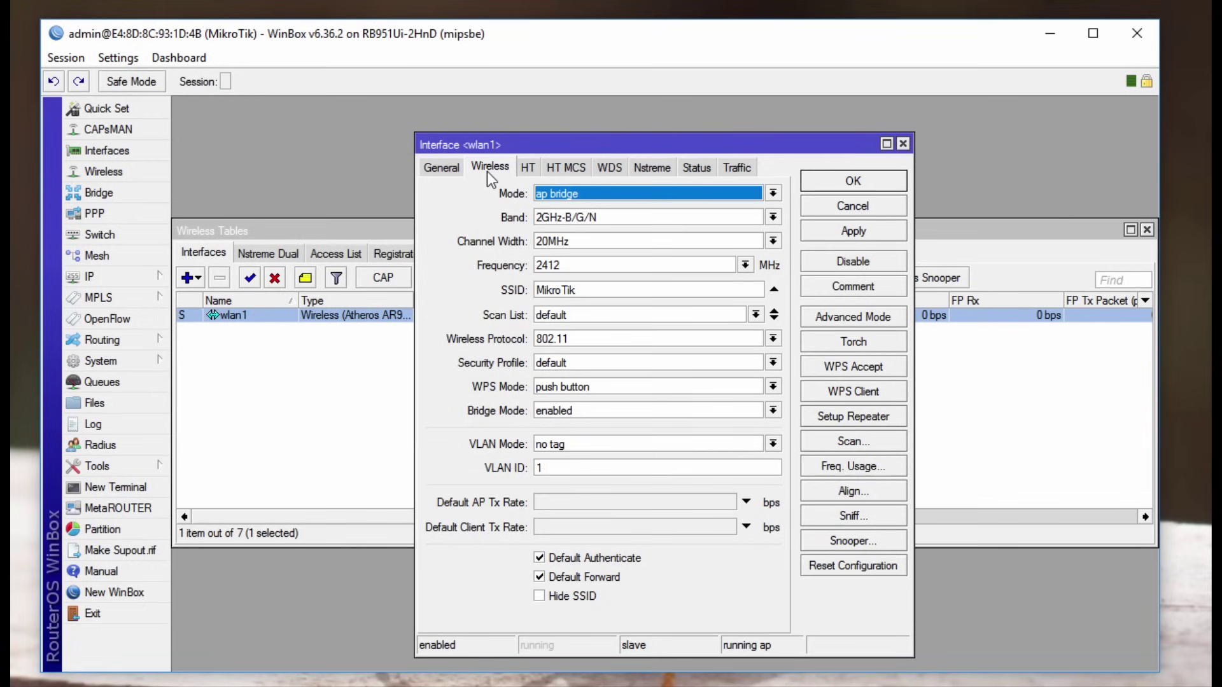
{"action": "left_click", "coordinate": [632, 196]}
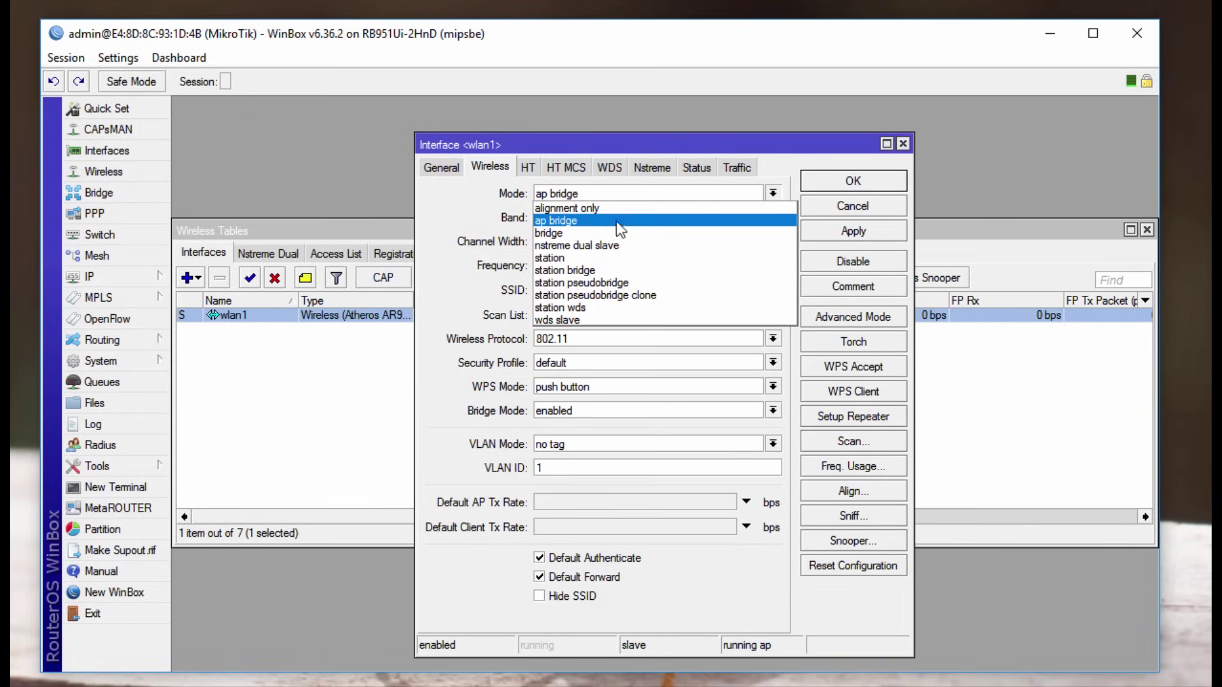
{"action": "key", "text": "Escape"}
Step: Set wlan1's frequency to auto, keep SSID MikroTik, and save
{"action": "left_click", "coordinate": [595, 290]}
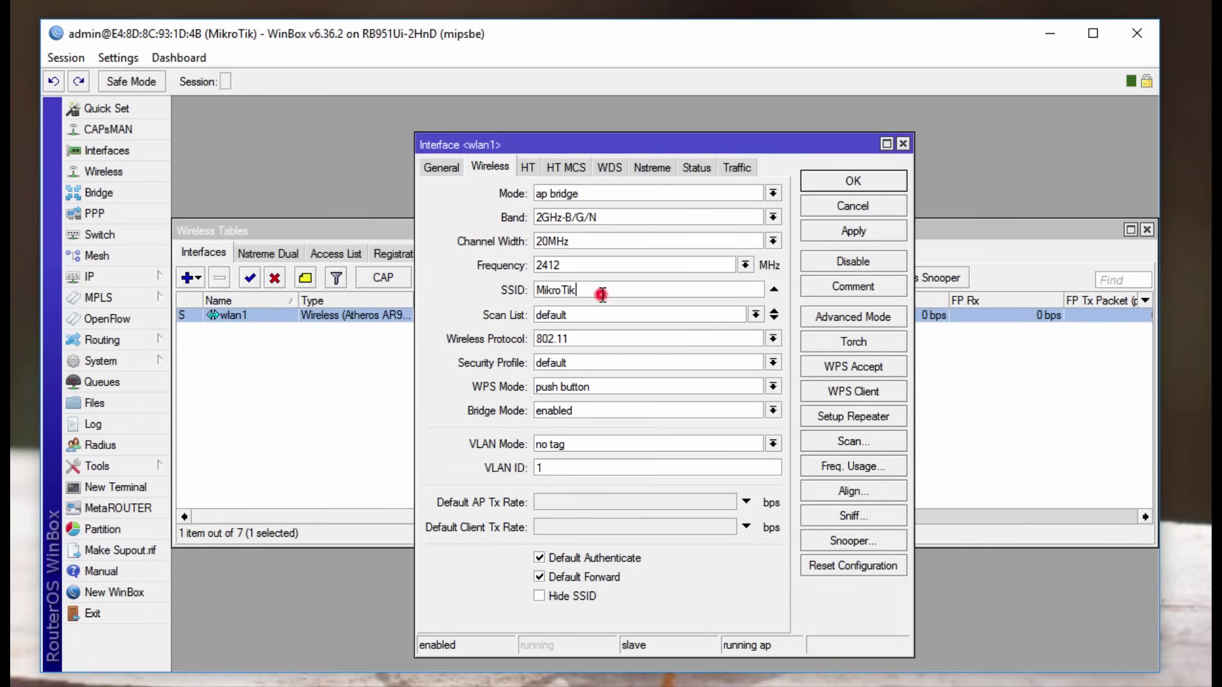
{"action": "left_click", "coordinate": [643, 264]}
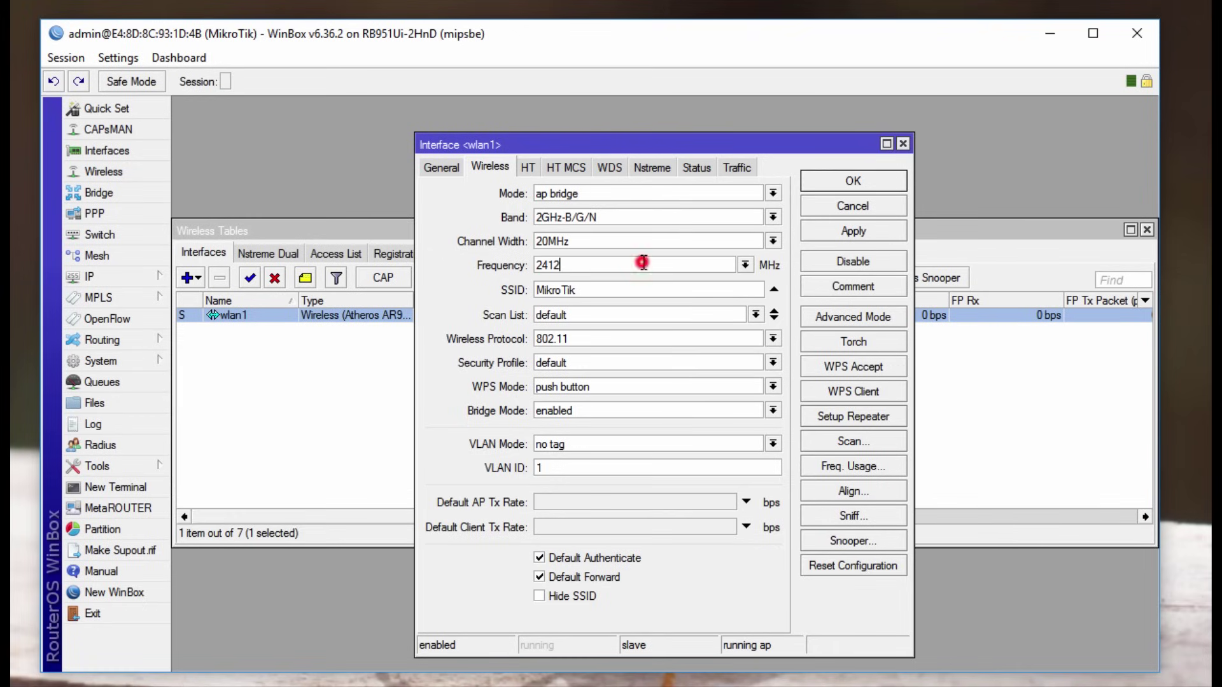
{"action": "left_click", "coordinate": [745, 265]}
{"action": "left_click", "coordinate": [553, 416]}
{"action": "left_click", "coordinate": [614, 294]}
{"action": "double_click", "coordinate": [599, 288]}
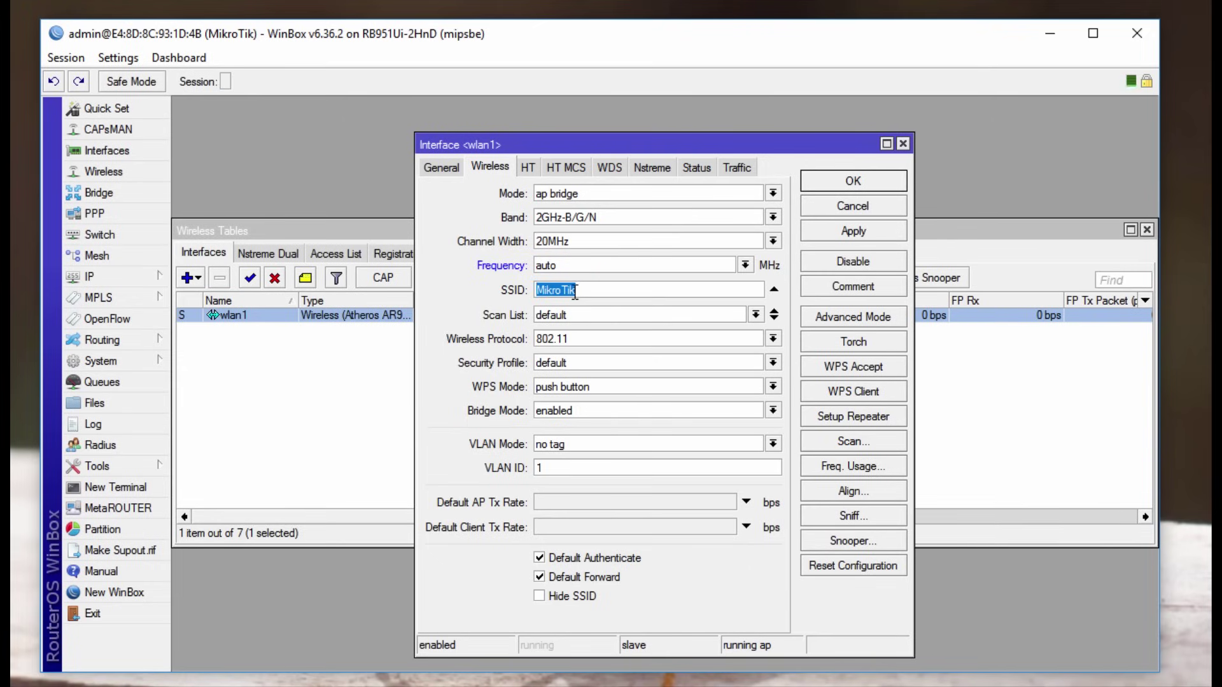
{"action": "left_click", "coordinate": [612, 289]}
{"action": "left_click", "coordinate": [856, 183]}
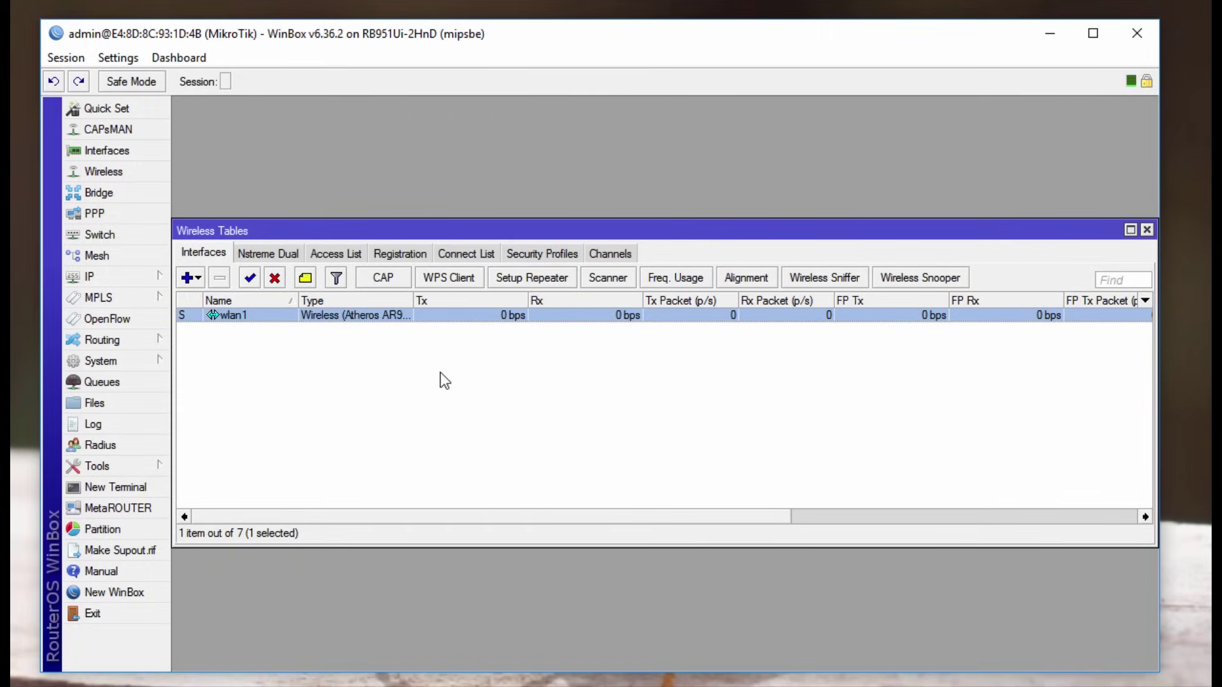
Step: Set the default security profile to dynamic keys with WPA2 PSK authentication
{"action": "left_click", "coordinate": [544, 255]}
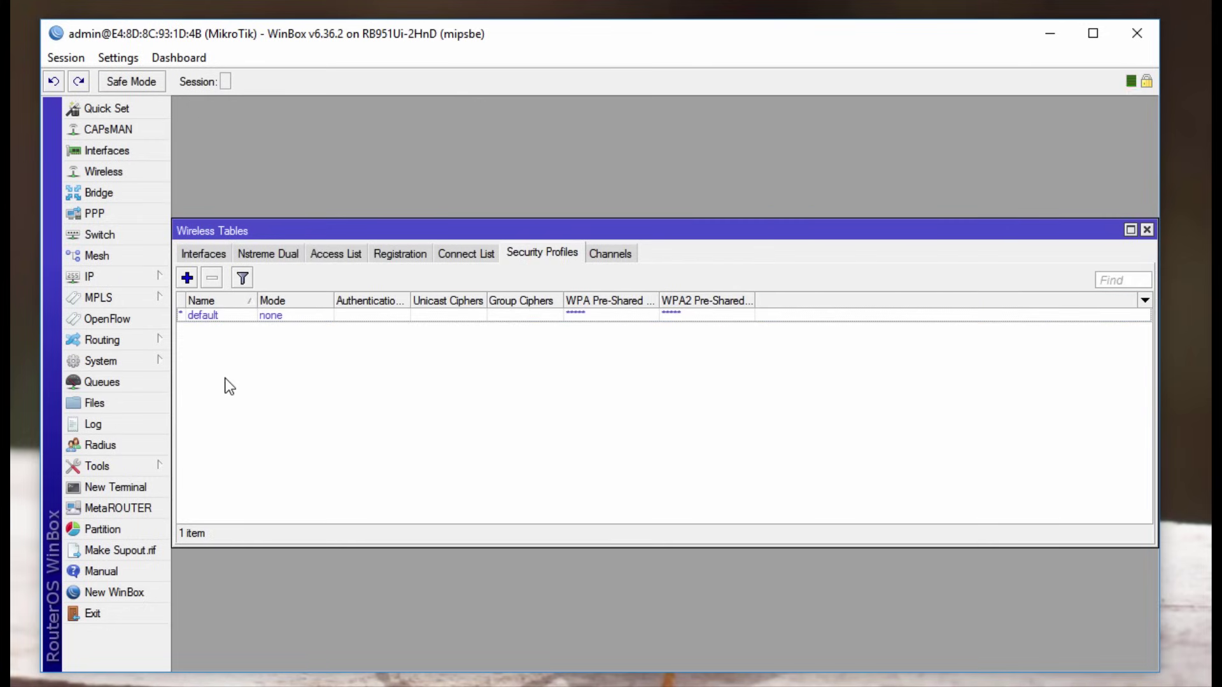
{"action": "left_click", "coordinate": [231, 314]}
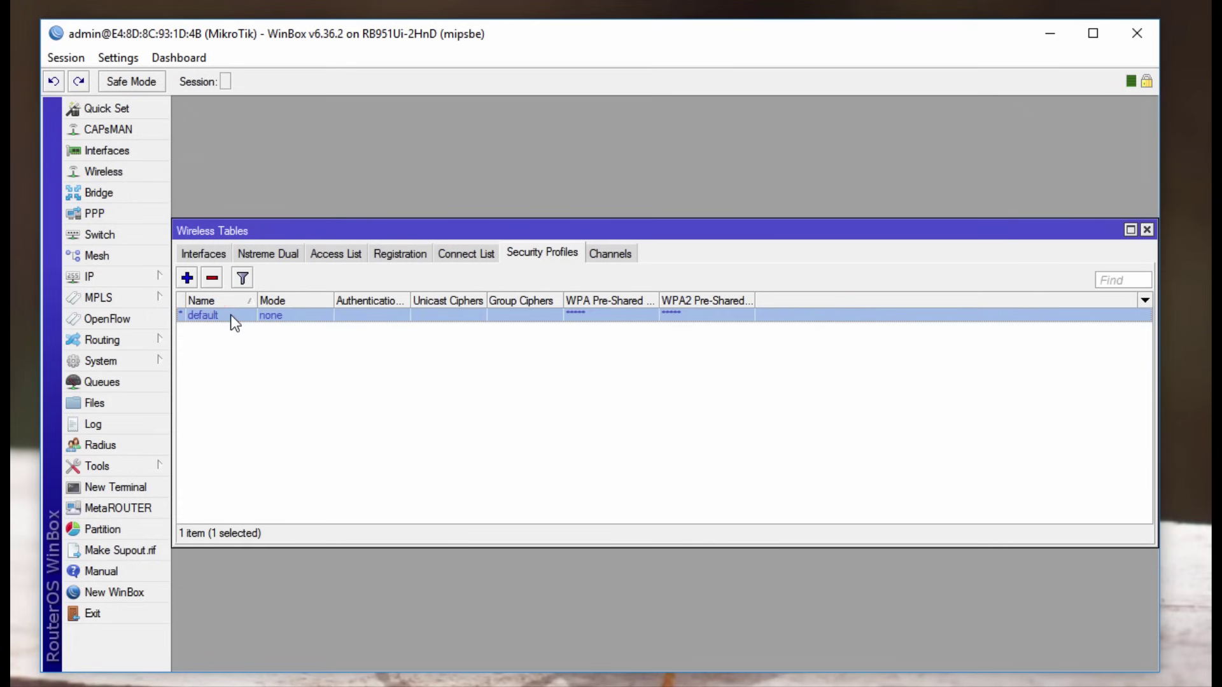
{"action": "double_click", "coordinate": [231, 314]}
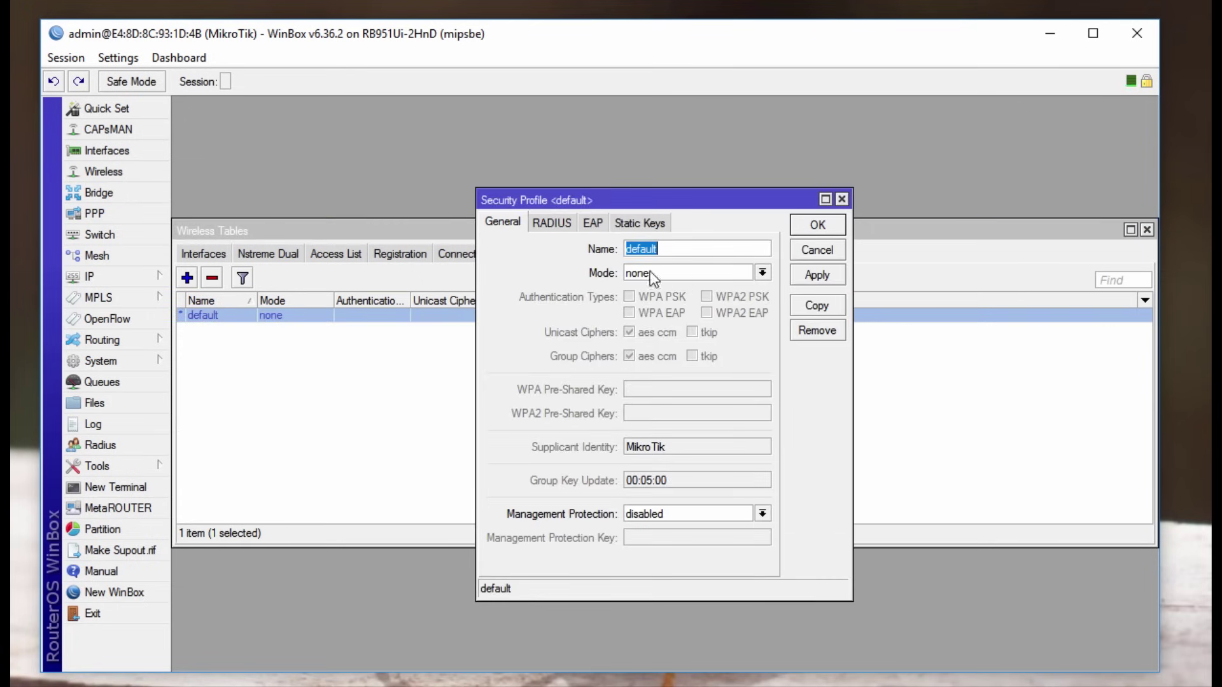
{"action": "left_click", "coordinate": [762, 273]}
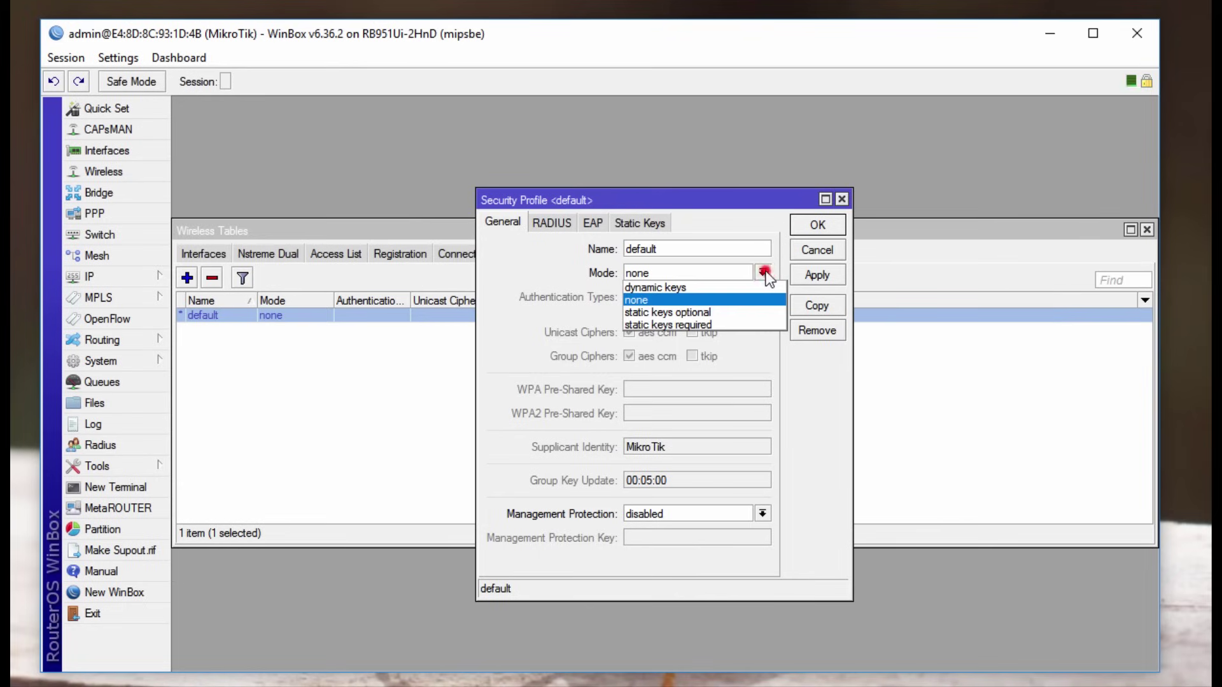
{"action": "left_click", "coordinate": [696, 287]}
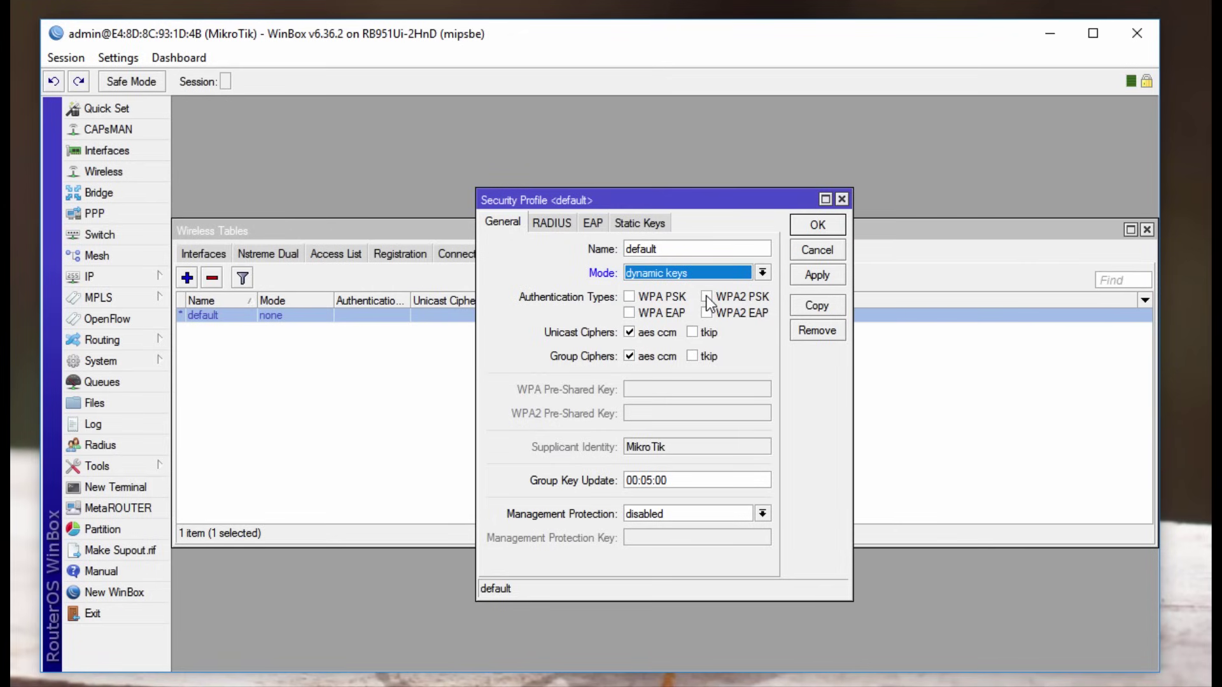
{"action": "left_click", "coordinate": [706, 297]}
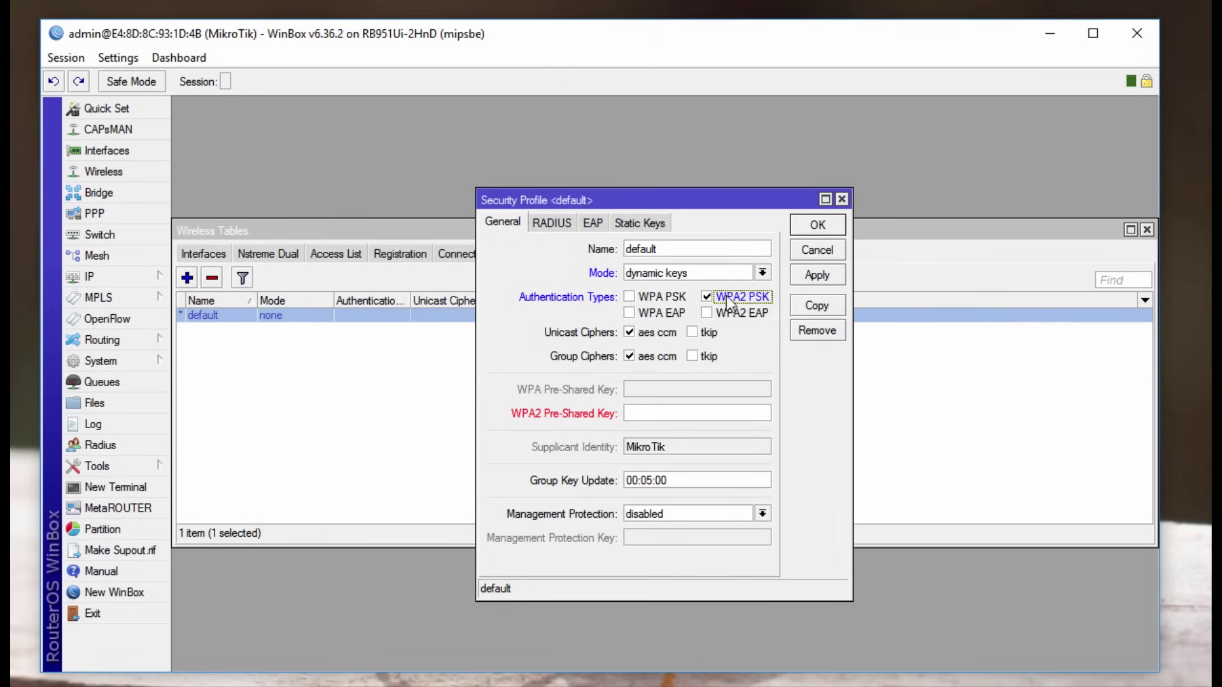
Step: Enter the WPA2 pre-shared key, then apply and close the profile
{"action": "left_click", "coordinate": [646, 415]}
{"action": "type", "text": "********"}
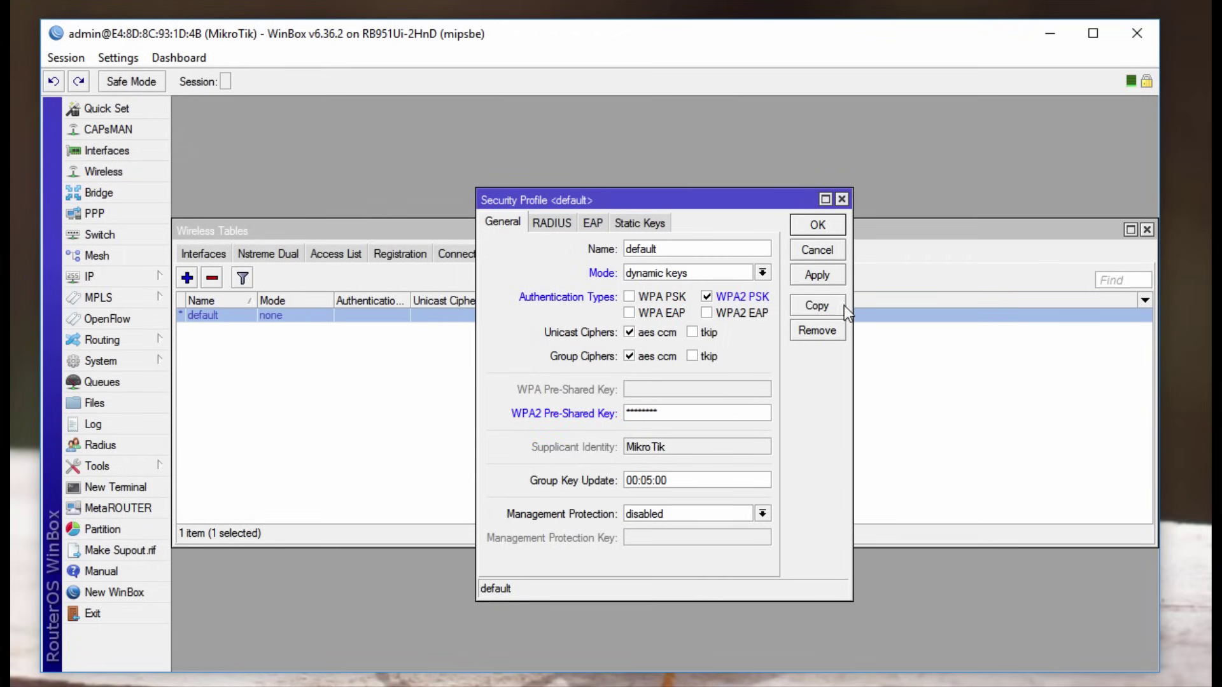
{"action": "left_click", "coordinate": [821, 276]}
{"action": "left_click", "coordinate": [815, 228]}
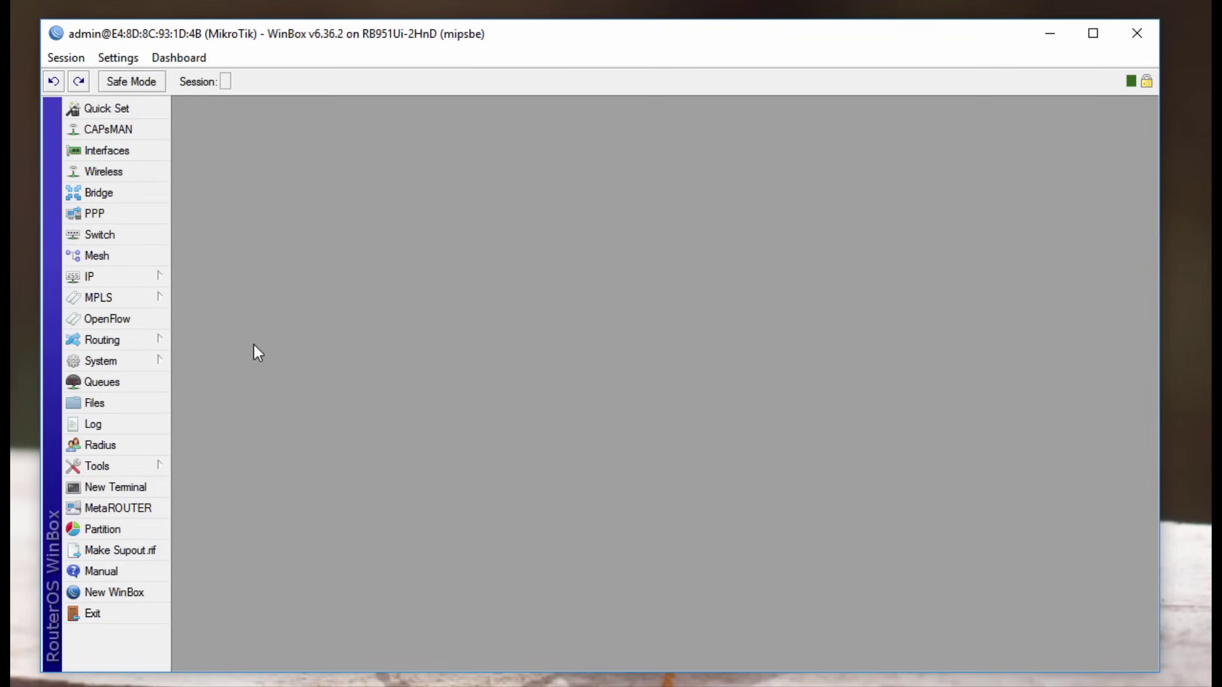
Step: Reboot the router from System > Reboot and confirm with Yes
{"action": "left_click", "coordinate": [133, 367]}
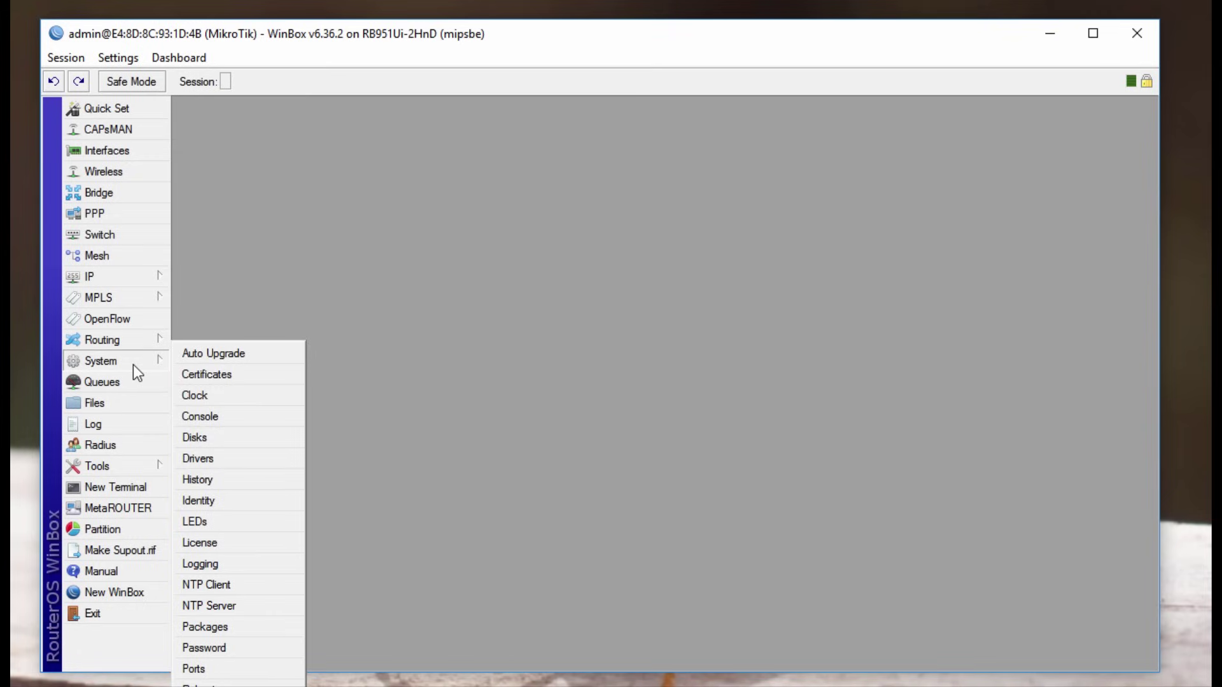
{"action": "left_click_drag", "start_coordinate": [583, 46], "coordinate": [586, 0]}
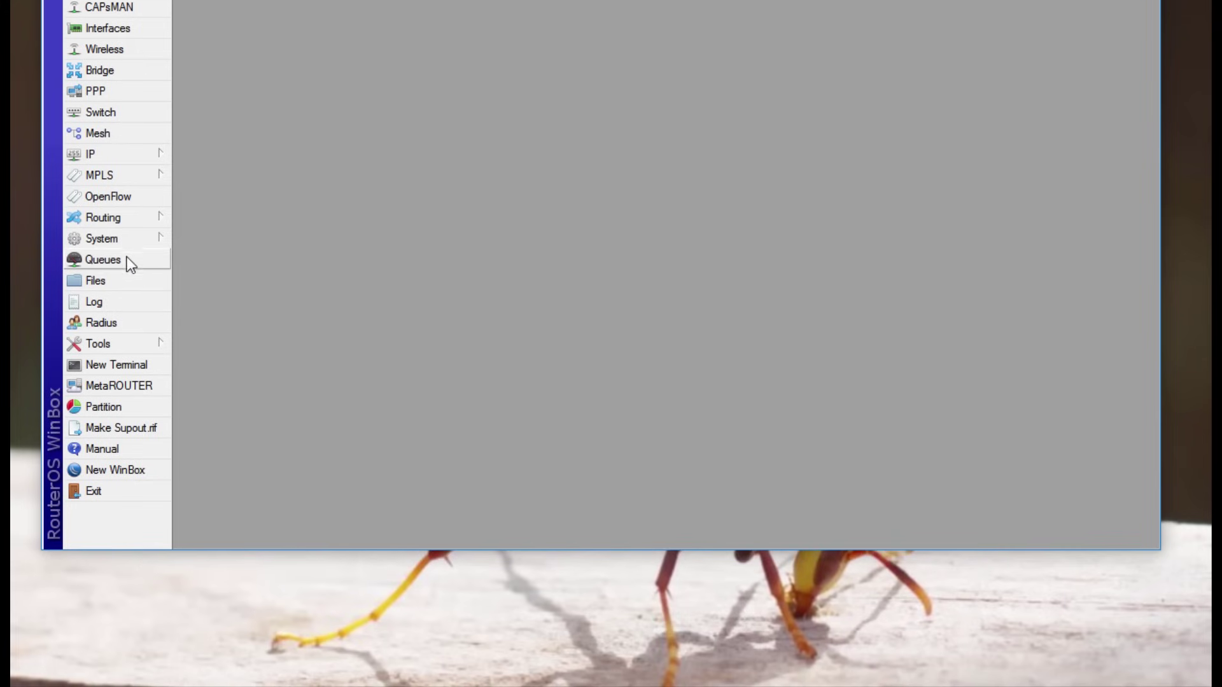
{"action": "left_click", "coordinate": [130, 240]}
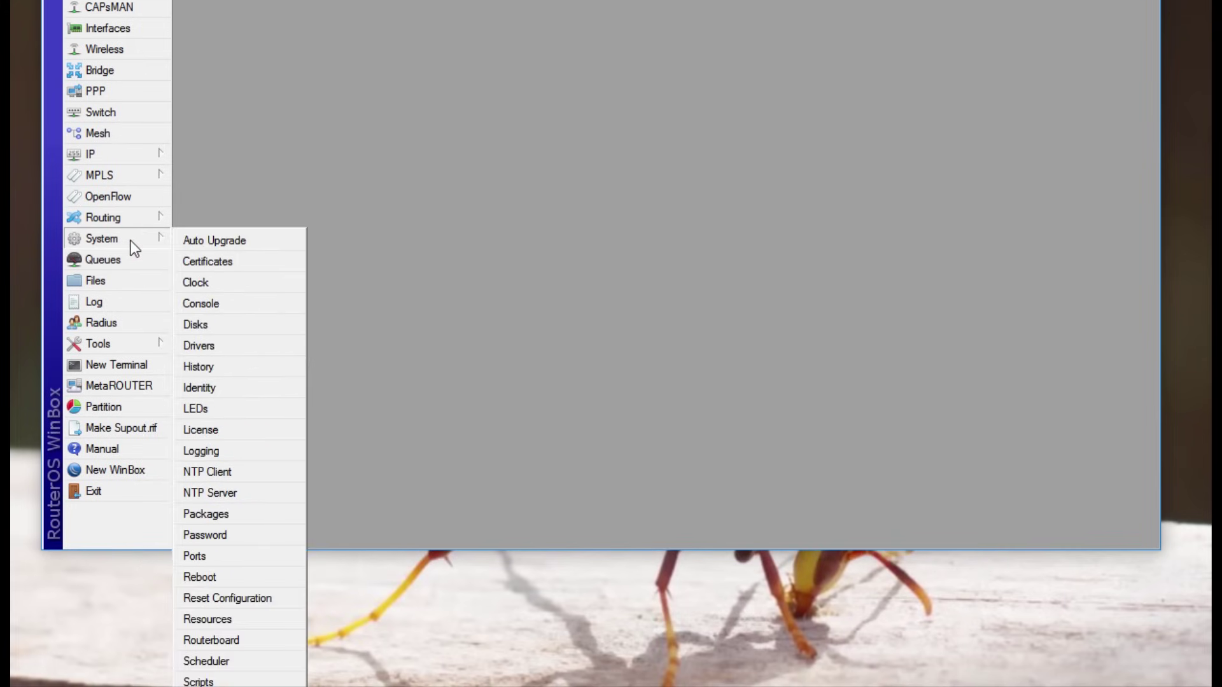
{"action": "left_click", "coordinate": [216, 574]}
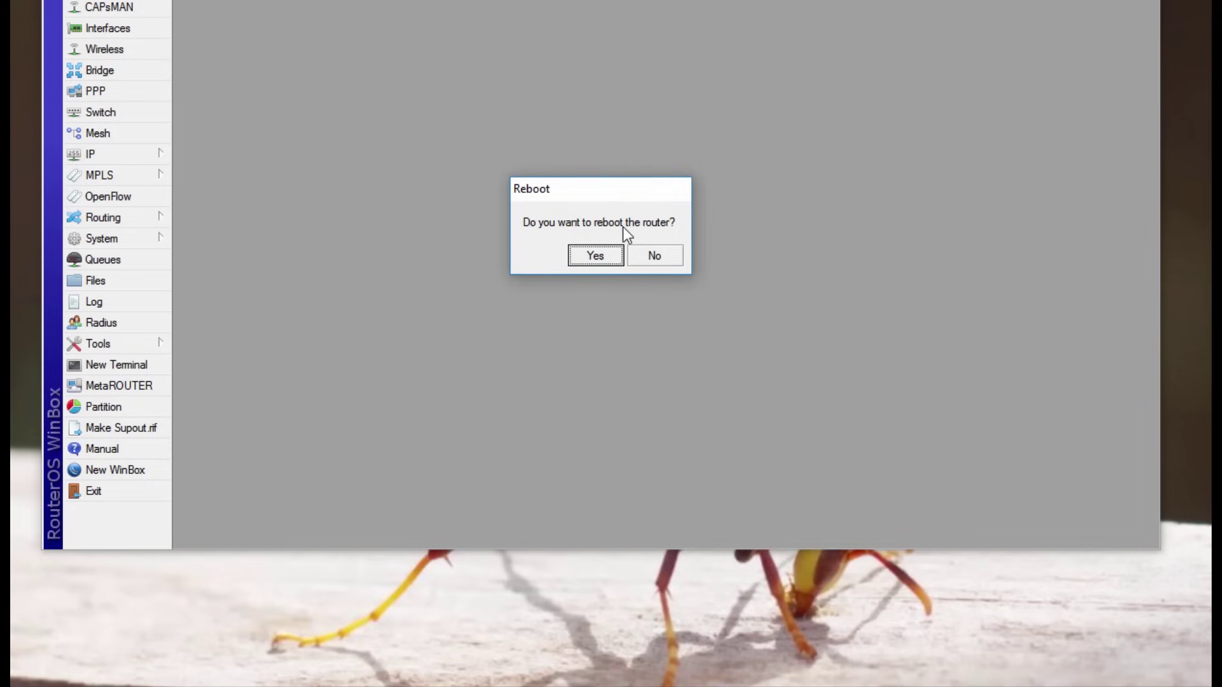
{"action": "left_click", "coordinate": [593, 258]}
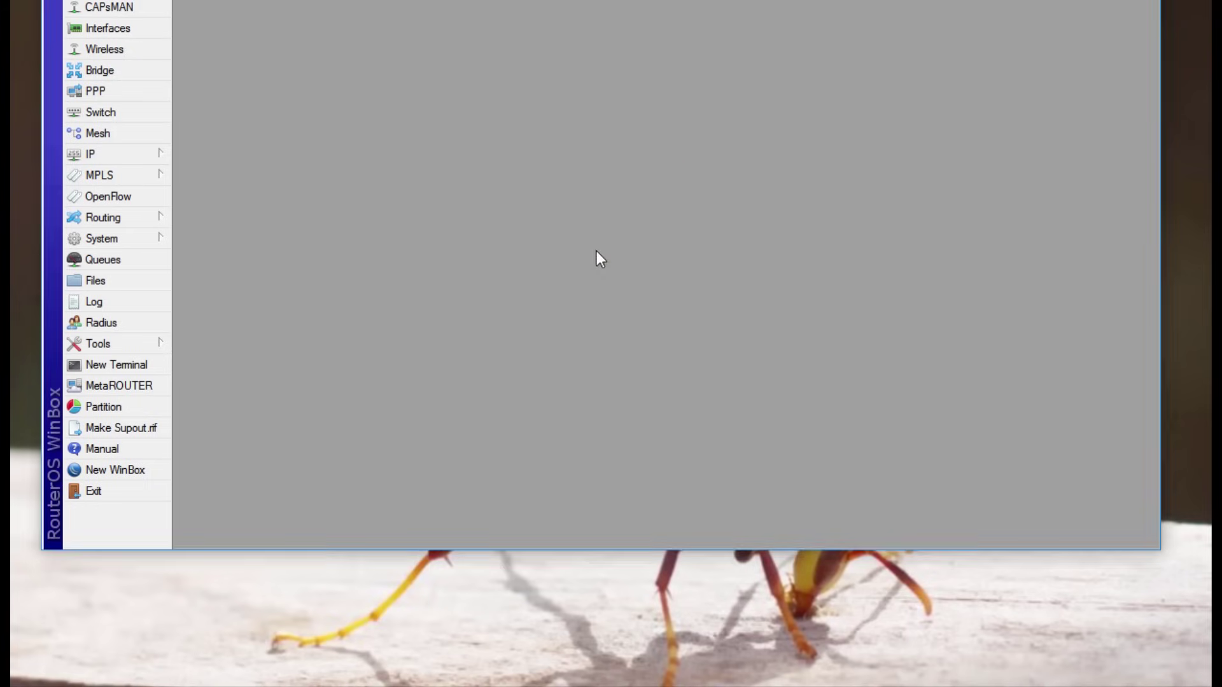